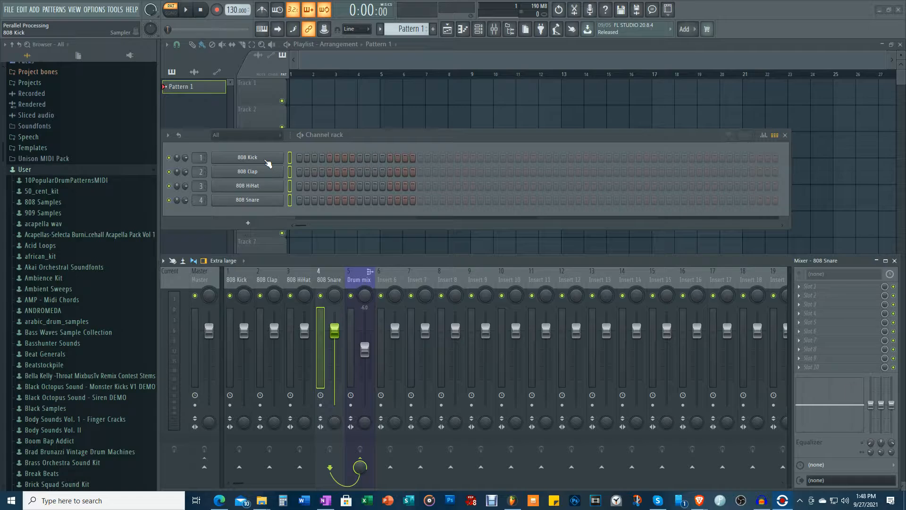
# Audition the 808 Kick, 808 Clap, 808 HiHat and 808 Snare channels twice in order.
pyautogui.click(266, 160)
pyautogui.click(266, 174)
pyautogui.click(265, 187)
pyautogui.click(263, 200)
pyautogui.click(263, 200)
pyautogui.click(265, 159)
pyautogui.click(262, 173)
pyautogui.click(263, 189)
pyautogui.click(263, 200)
# Inspect the mixer routing of the 808 Kick, Clap, HiHat, Snare and Drum mix tracks one by one.
pyautogui.click(241, 281)
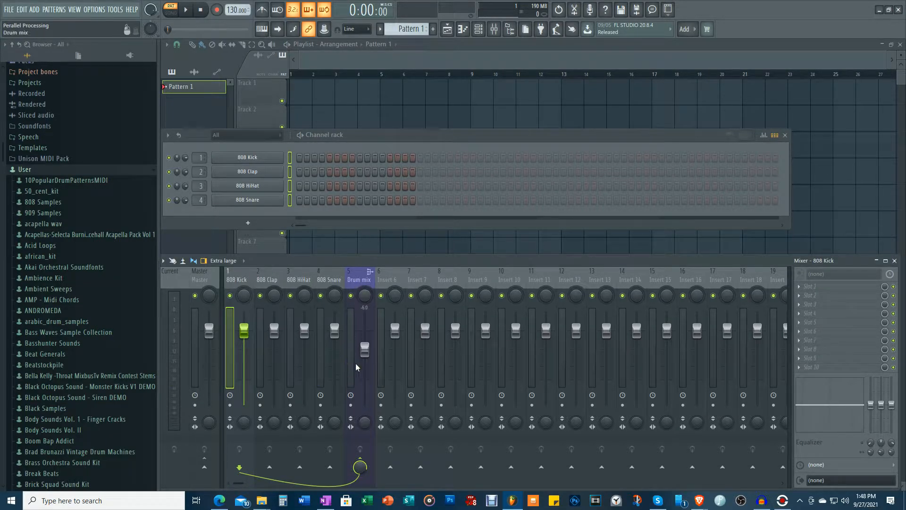
pyautogui.click(269, 282)
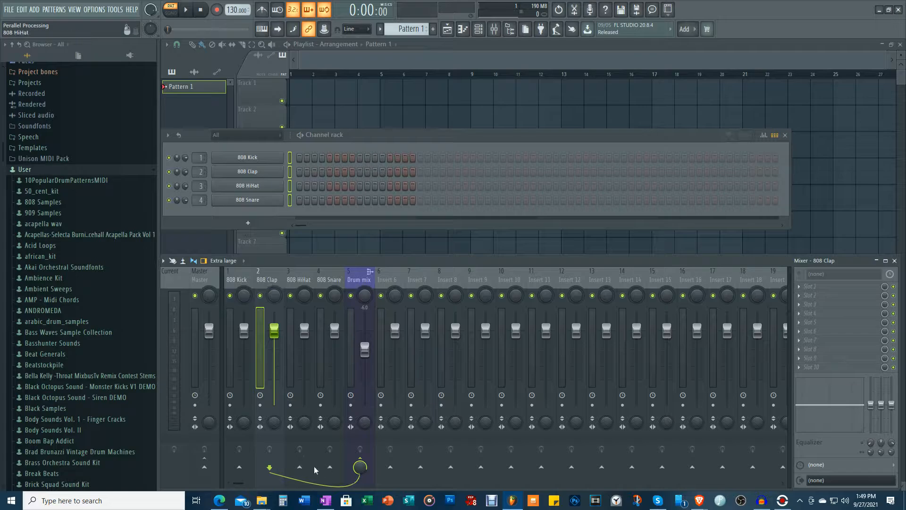
pyautogui.press('Right')
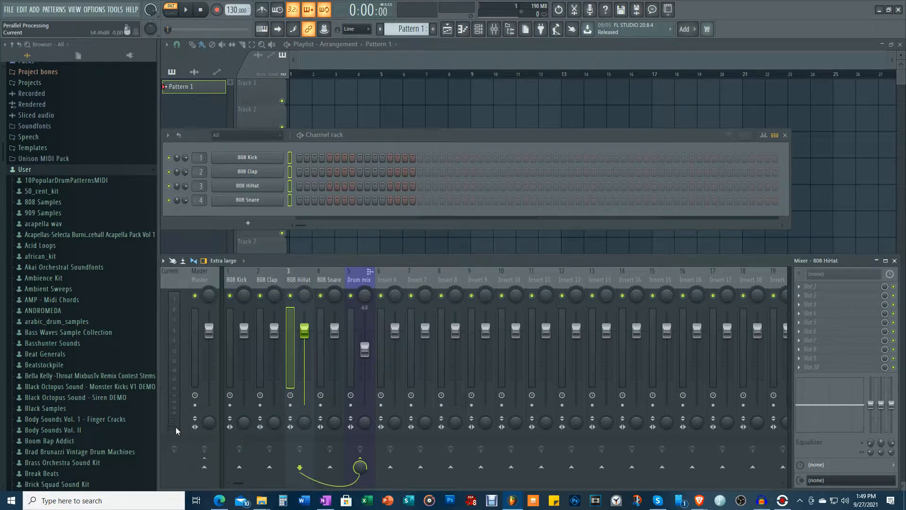
pyautogui.press('Right')
pyautogui.press('Right')
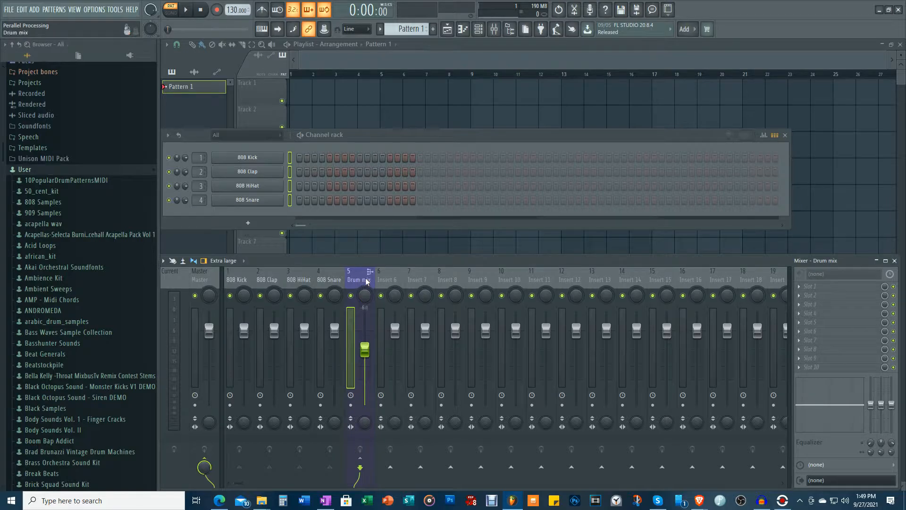
# Rename the Drum mix mixer track as "Drum Bus".
pyautogui.rightClick(361, 278)
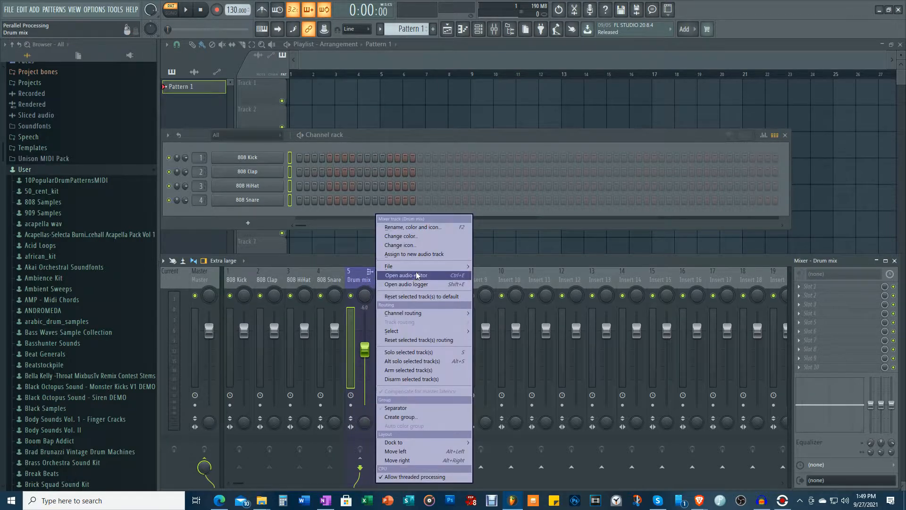
pyautogui.click(420, 228)
pyautogui.press('Right')
pyautogui.press('BackSpace')
pyautogui.press('BackSpace')
pyautogui.press('BackSpace')
pyautogui.write('Bu')
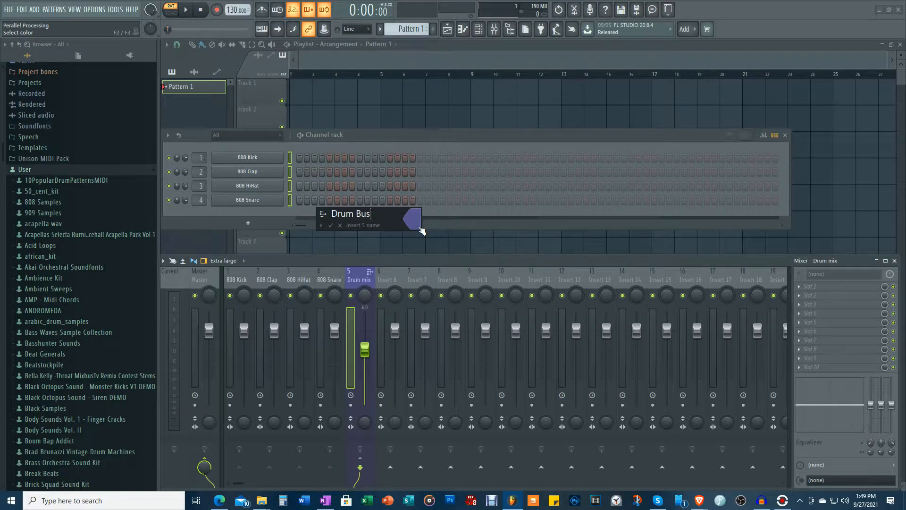
pyautogui.press('Return')
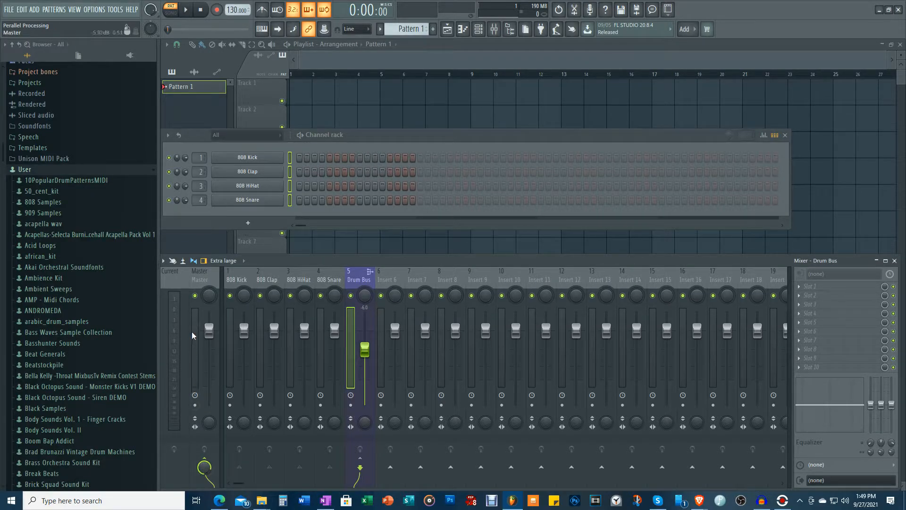
# Lower the Master track's volume to -0.2 dB and load Fruity Soft Clipper into its effect slot 10.
pyautogui.click(209, 330)
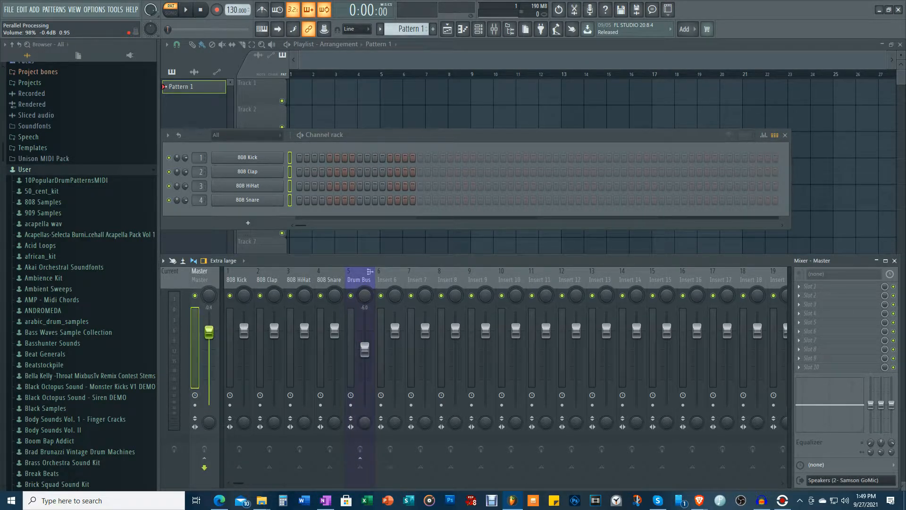
pyautogui.moveTo(209, 332); pyautogui.dragTo(209, 331)
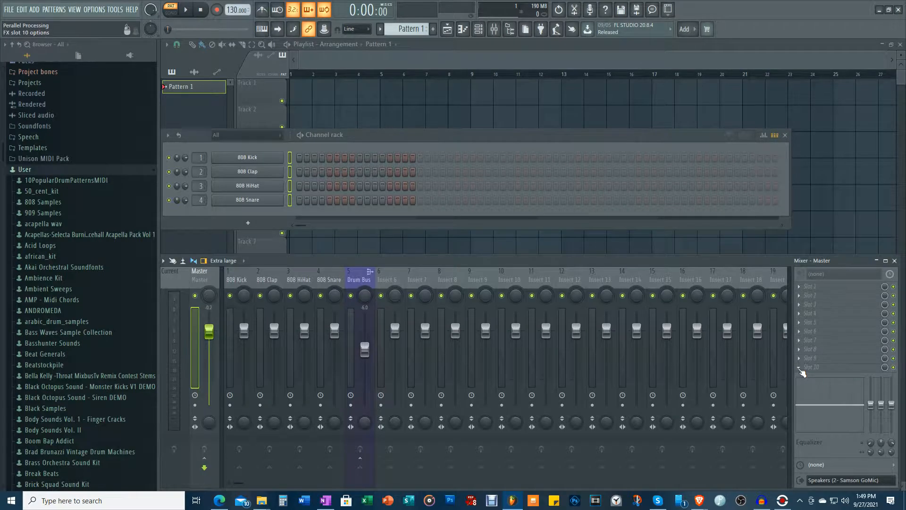
pyautogui.click(802, 370)
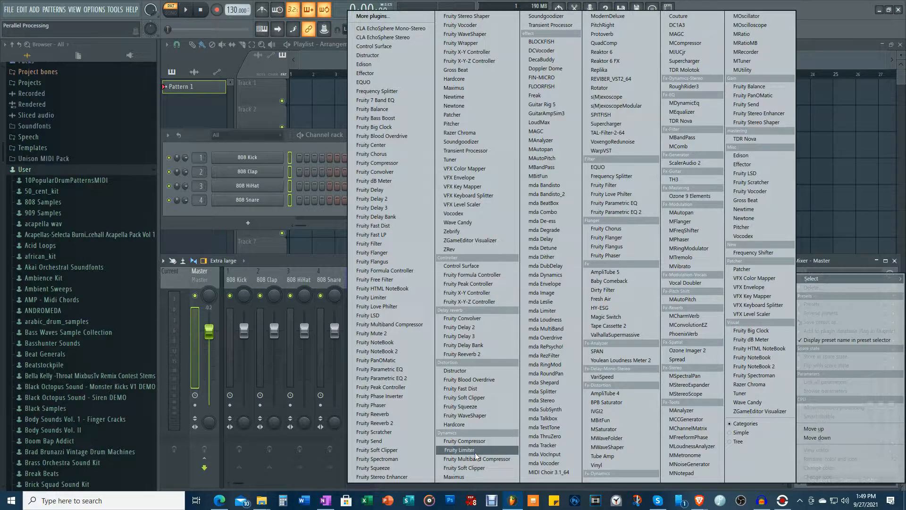
pyautogui.click(472, 467)
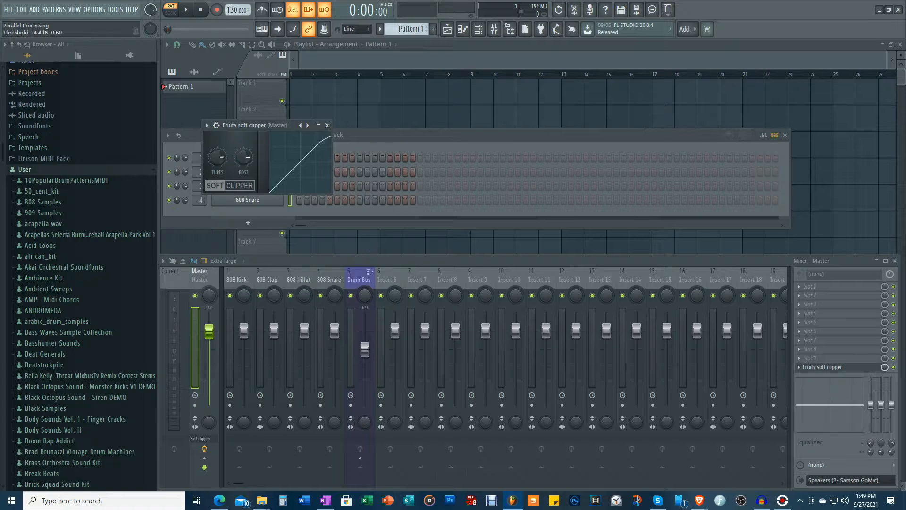
pyautogui.click(327, 126)
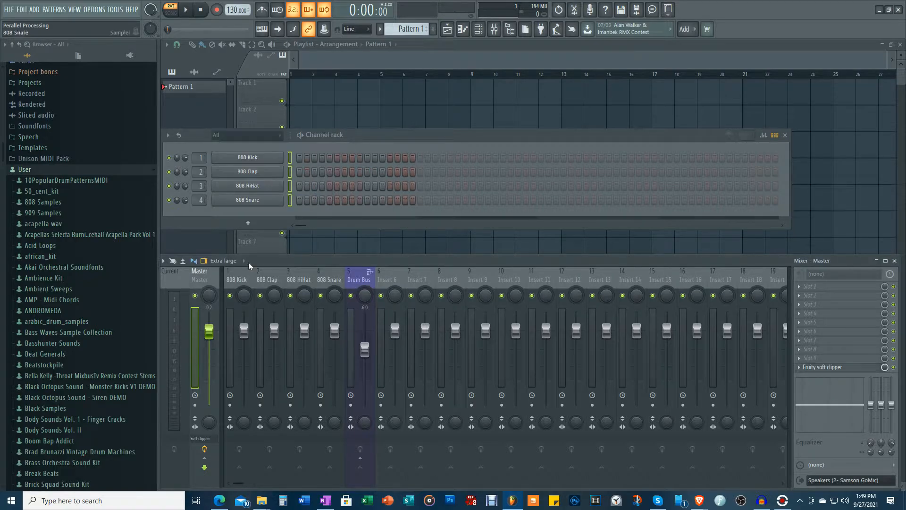
# Play the kick, clap, hi-hat and snare samples once each from the channel rack.
pyautogui.click(253, 158)
pyautogui.click(254, 173)
pyautogui.click(256, 189)
pyautogui.click(257, 201)
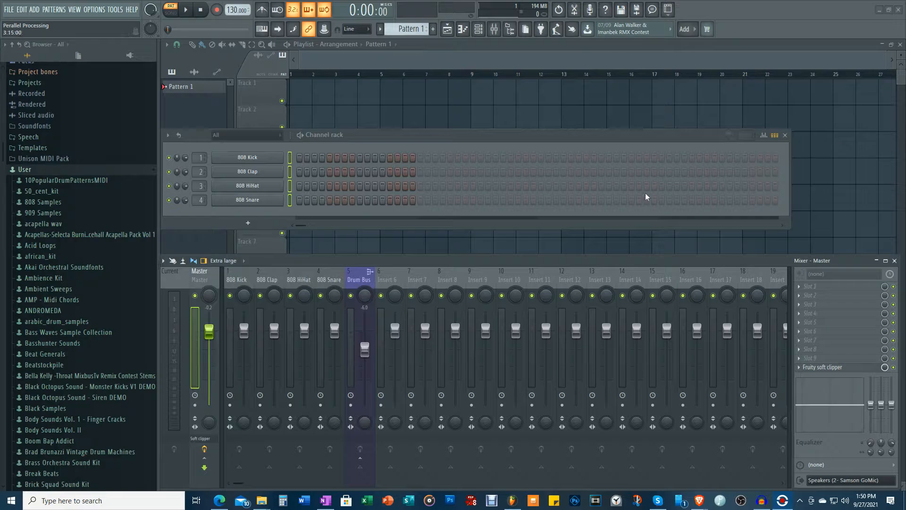
# Name mixer track Insert 6 "PP" and colour it red.
pyautogui.click(394, 276)
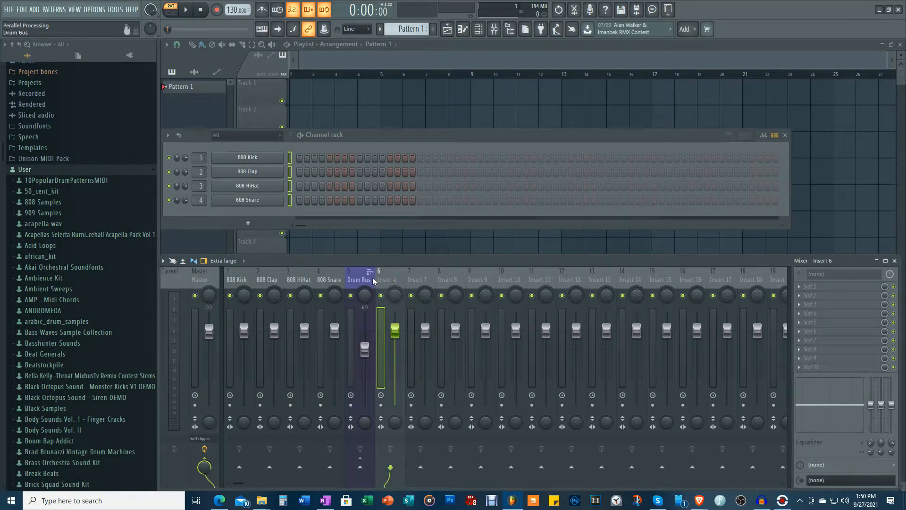
pyautogui.rightClick(391, 280)
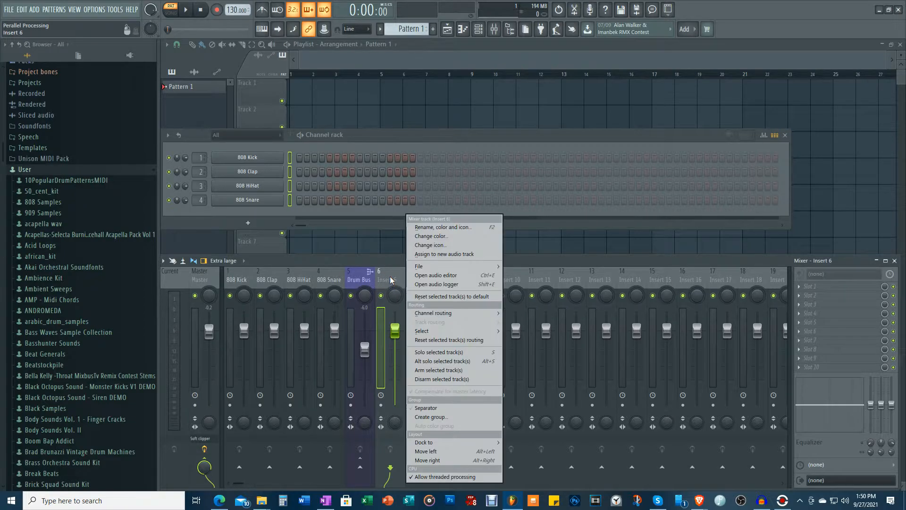
pyautogui.click(442, 236)
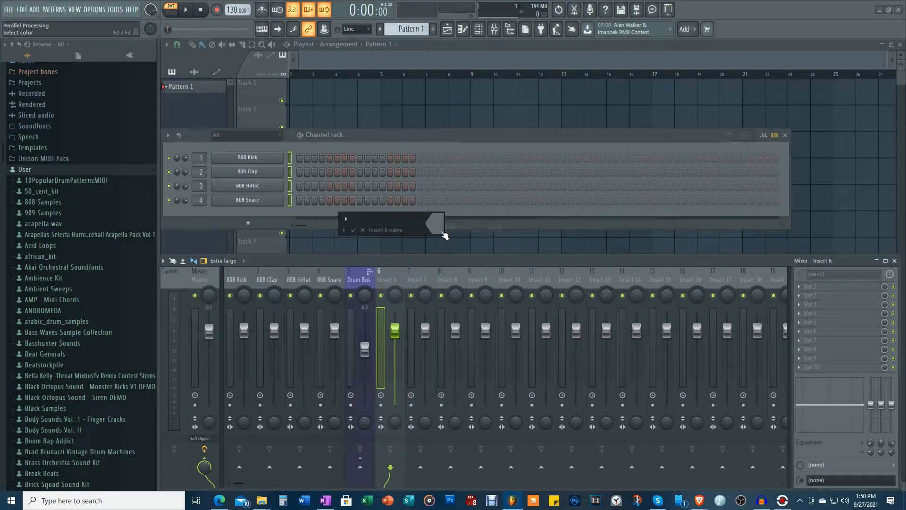
pyautogui.write('PP')
pyautogui.click(438, 230)
pyautogui.click(515, 255)
pyautogui.press('Return')
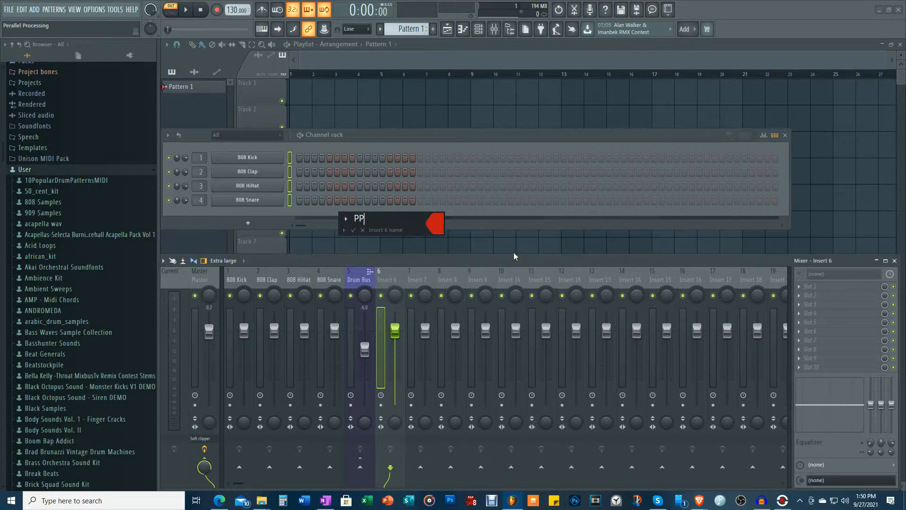
pyautogui.press('Return')
# Sidechain the Drum Bus to the PP track and lower the PP volume to about -5.3 dB.
pyautogui.click(359, 296)
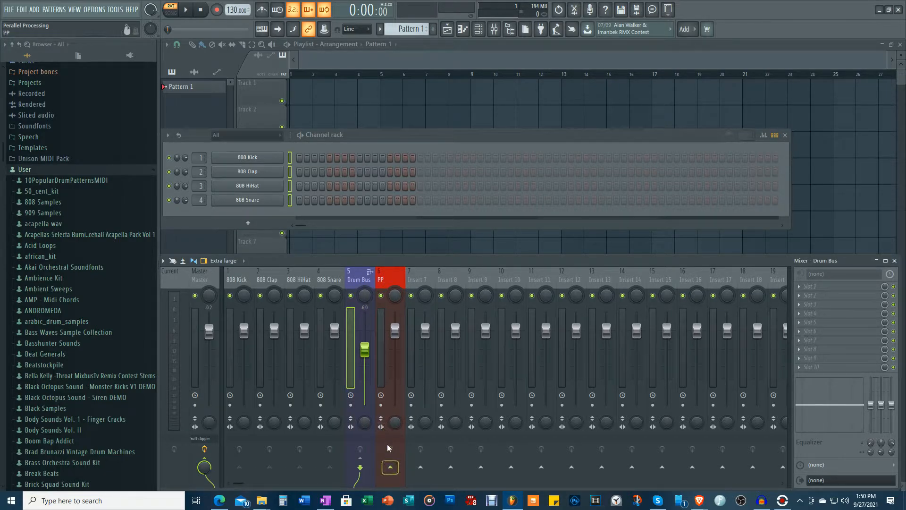
pyautogui.rightClick(390, 468)
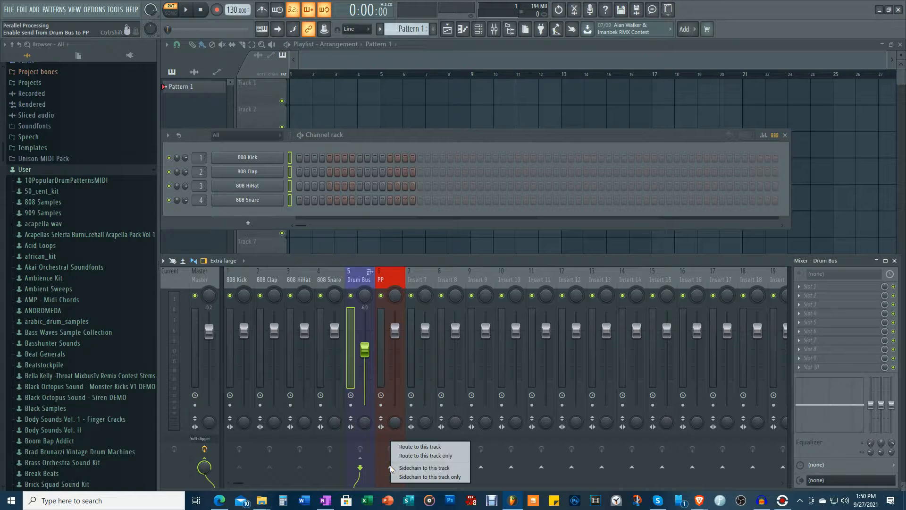
pyautogui.click(419, 468)
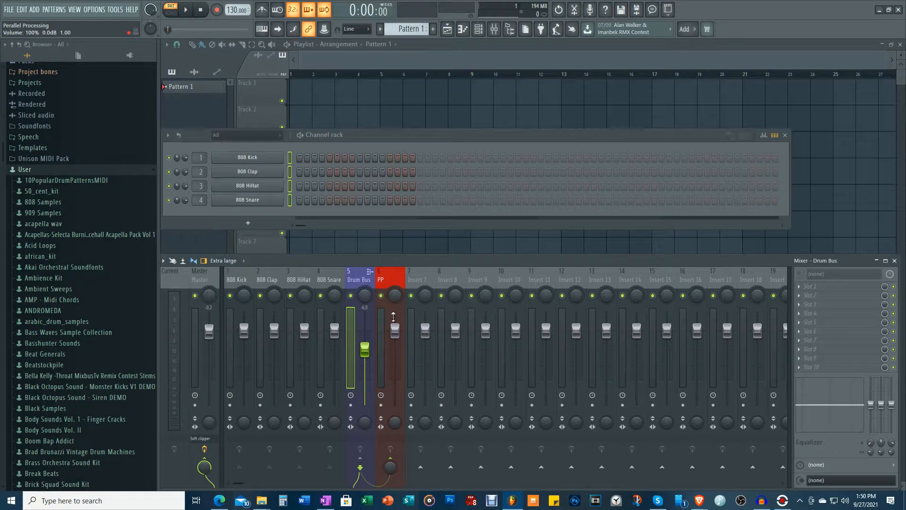
pyautogui.moveTo(395, 331); pyautogui.dragTo(395, 348)
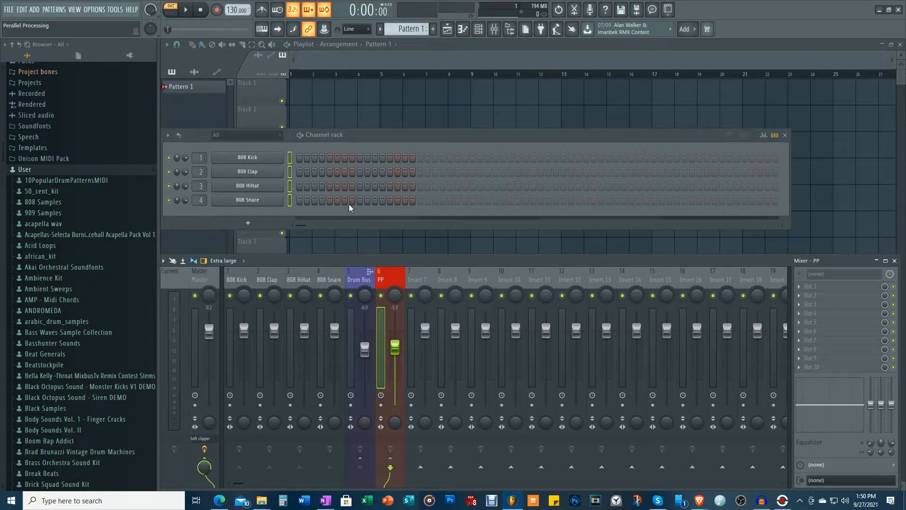
# Program 808 Kick hits on steps 1, 11 and 13 and 808 Clap hits on steps 5 and 13.
pyautogui.click(297, 157)
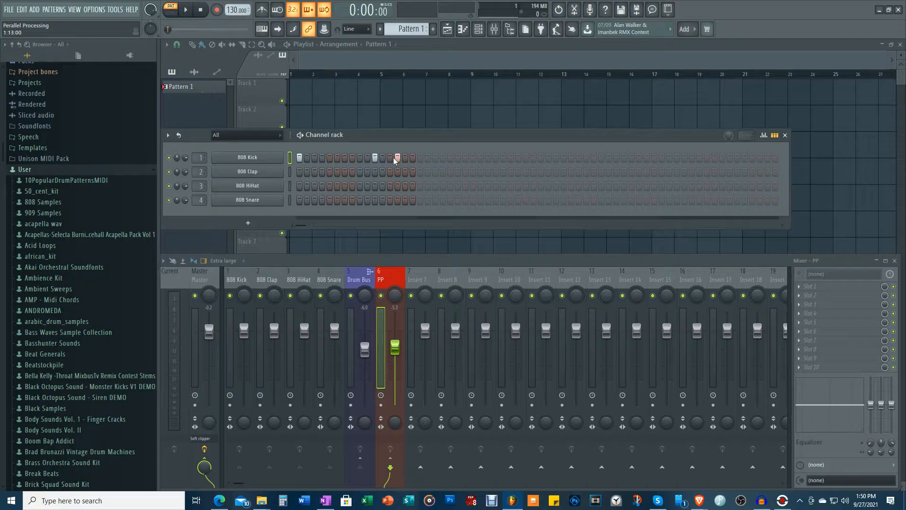
pyautogui.click(391, 158)
pyautogui.click(329, 172)
# Fill the 808 HiHat on every second step, add hits on steps 4 and 16, and program 808 Snare hits on steps 5 and 13.
pyautogui.rightClick(265, 186)
pyautogui.click(388, 219)
pyautogui.click(324, 188)
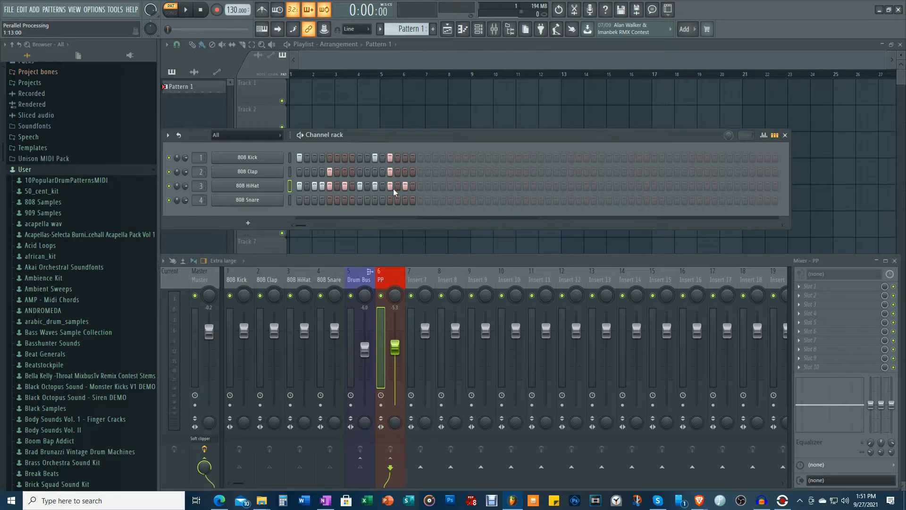
pyautogui.click(414, 184)
pyautogui.click(329, 197)
pyautogui.click(391, 201)
# Play the pattern and lower the volumes to about -2.8 dB for kick, -2.4 dB for clap, -1.7 dB for hi-hat and -2.4 dB for snare.
pyautogui.click(187, 10)
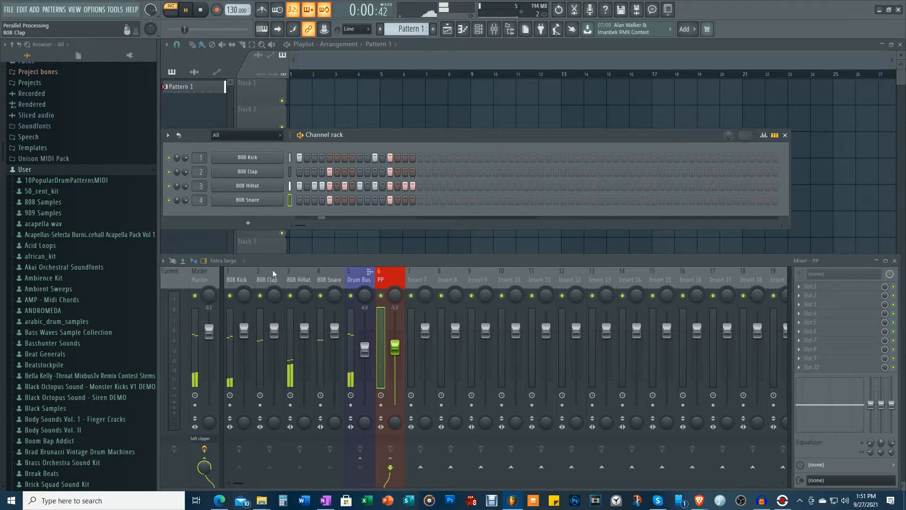
pyautogui.moveTo(245, 329); pyautogui.dragTo(334, 339)
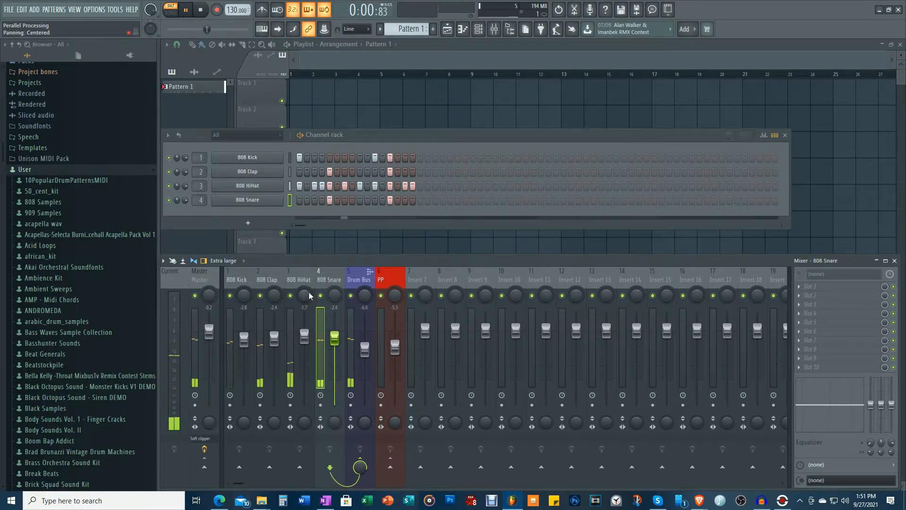
# Pan the 808 Snare slightly left, the 808 HiHat slightly right and the 808 Clap further right, and stop playback.
pyautogui.moveTo(333, 296); pyautogui.dragTo(305, 287)
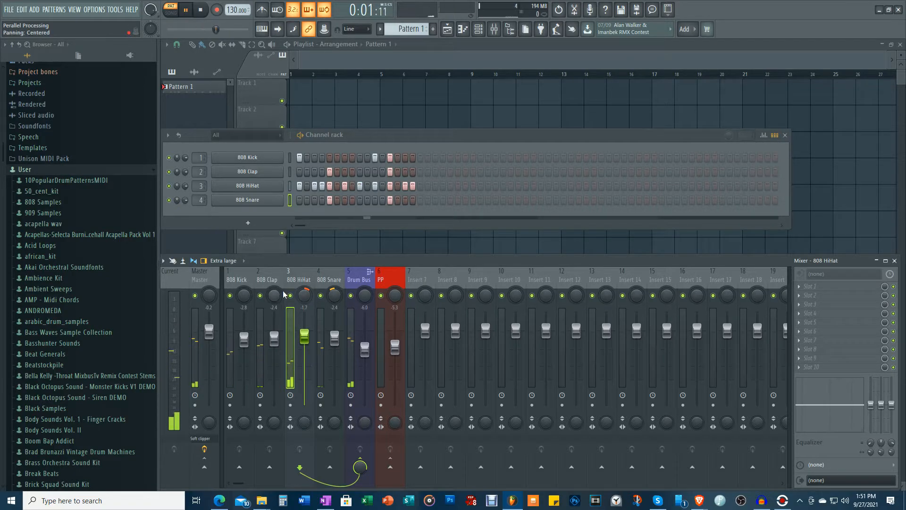
pyautogui.moveTo(274, 296); pyautogui.dragTo(274, 273)
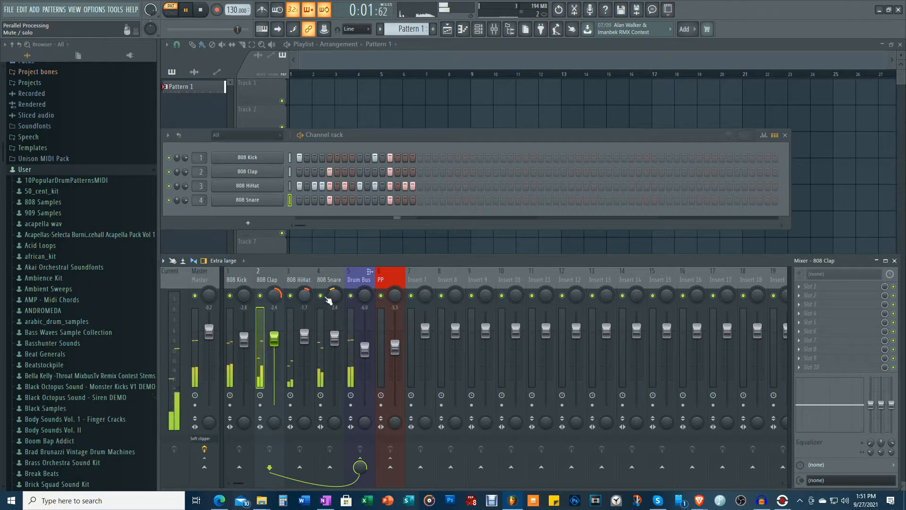
pyautogui.click(331, 305)
pyautogui.press('space')
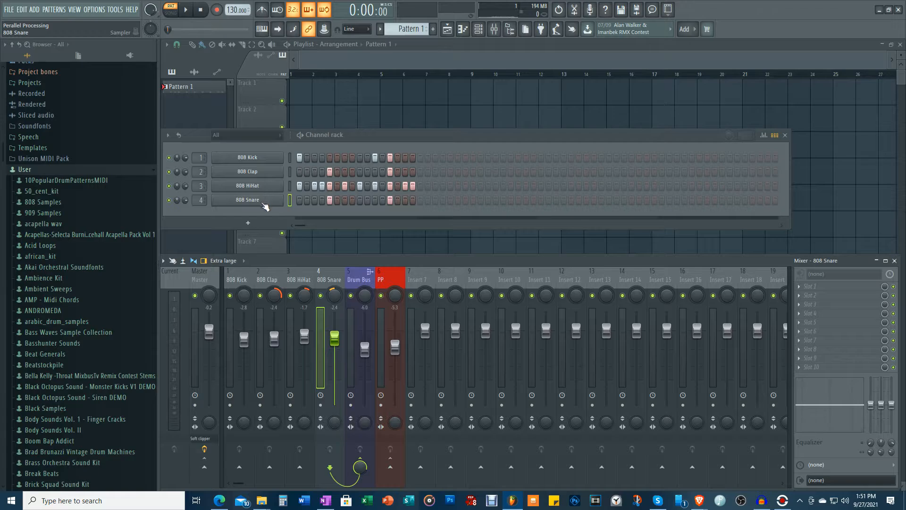
# Compare the Drum Bus and PP mixer tracks, and play the pattern to check the signal reaching PP.
pyautogui.click(351, 270)
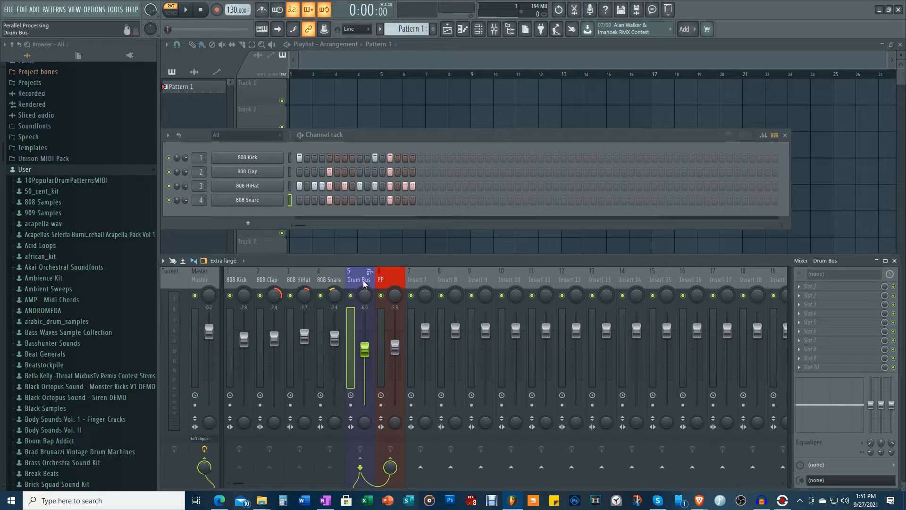
pyautogui.click(395, 279)
pyautogui.click(361, 279)
pyautogui.click(385, 280)
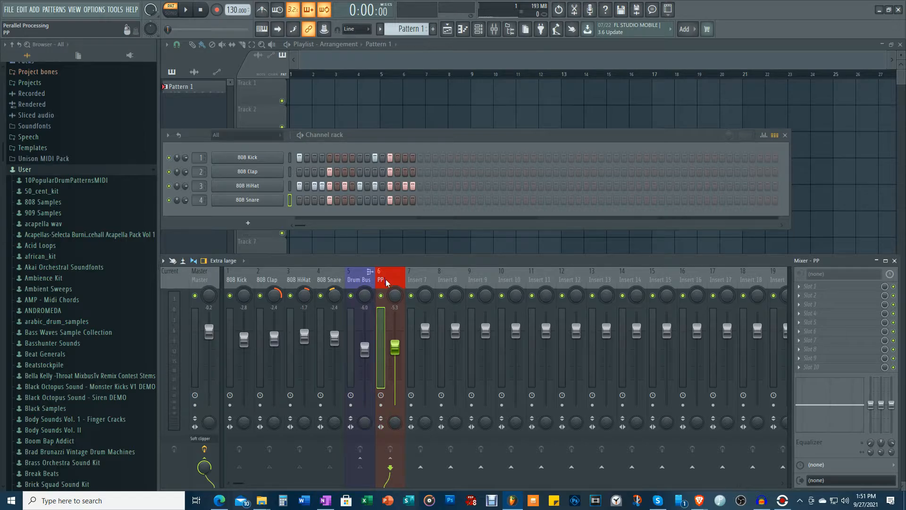
pyautogui.click(353, 279)
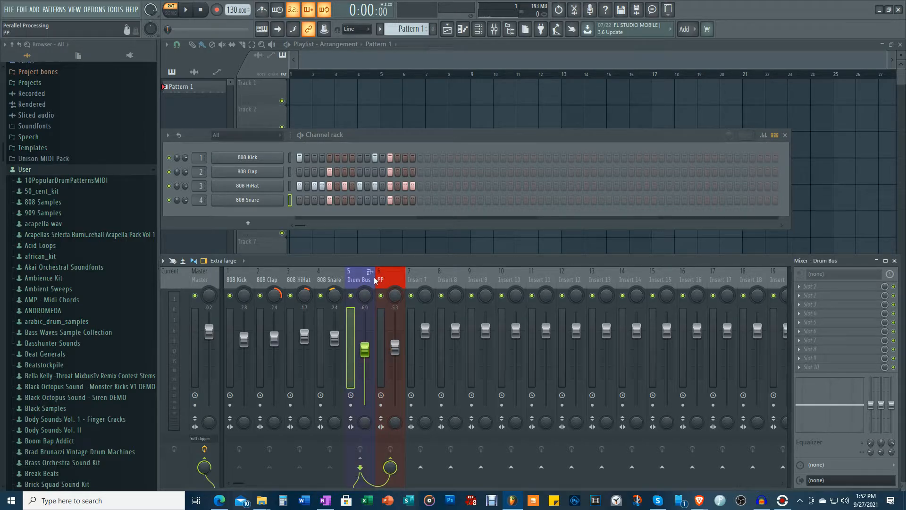
pyautogui.click(389, 284)
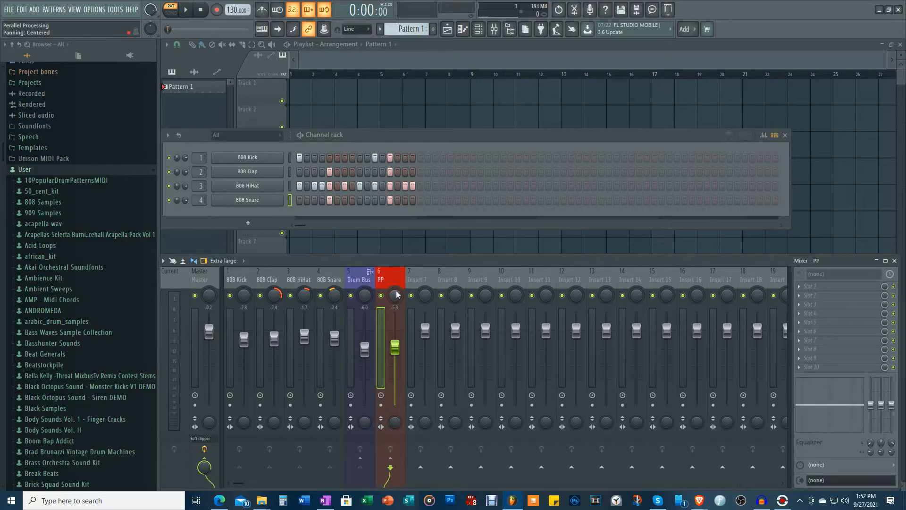
pyautogui.press('space')
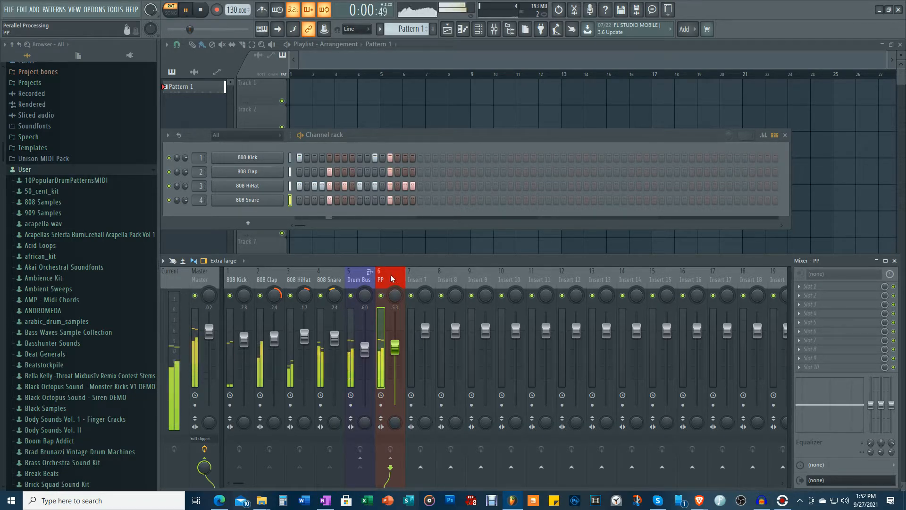
pyautogui.press('space')
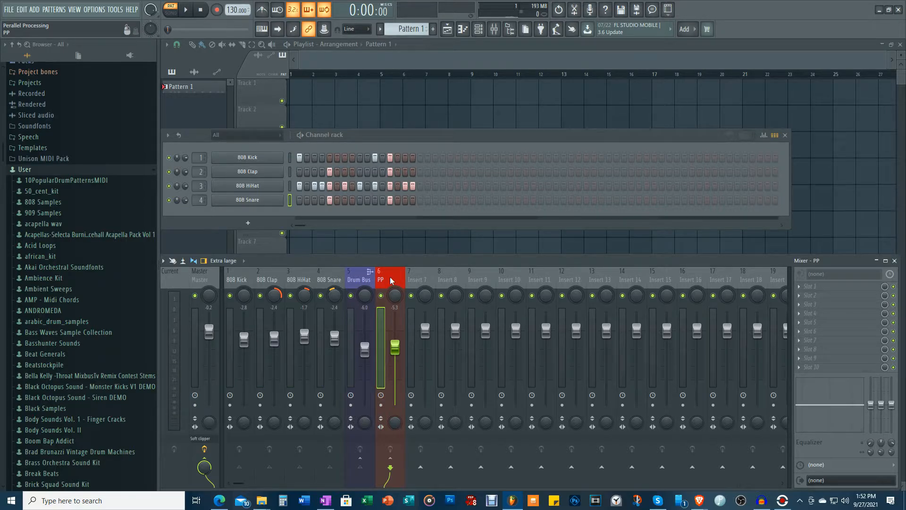
# Load Fruity Limiter in the first effect slot of the PP track and switch it to COMP mode.
pyautogui.click(807, 289)
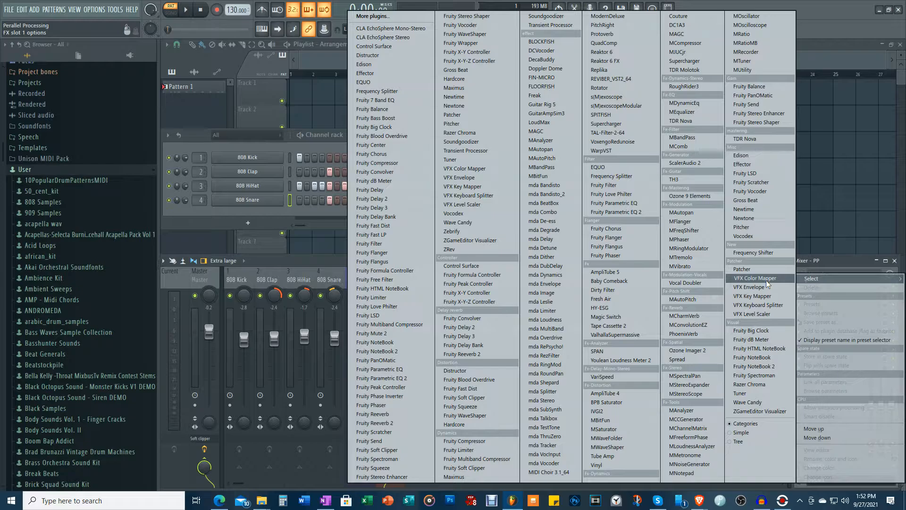
pyautogui.click(478, 450)
pyautogui.moveTo(352, 104); pyautogui.dragTo(642, 102)
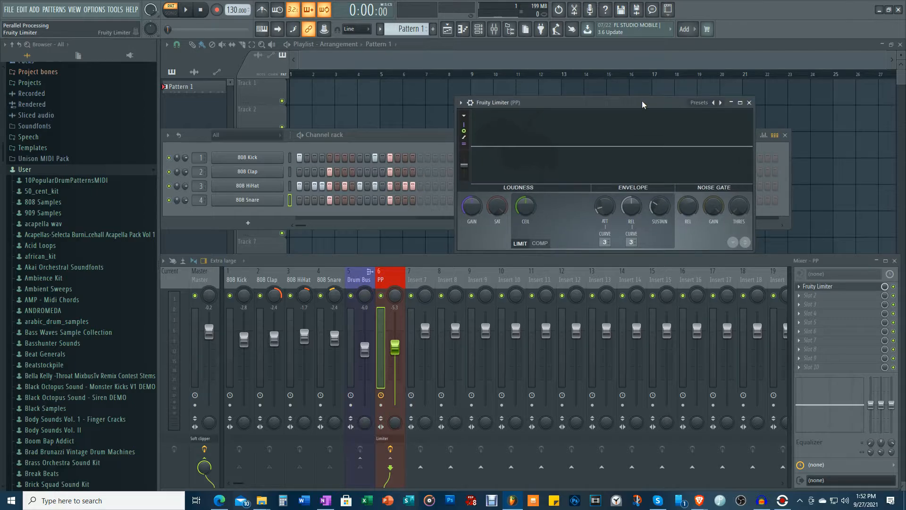
pyautogui.click(541, 244)
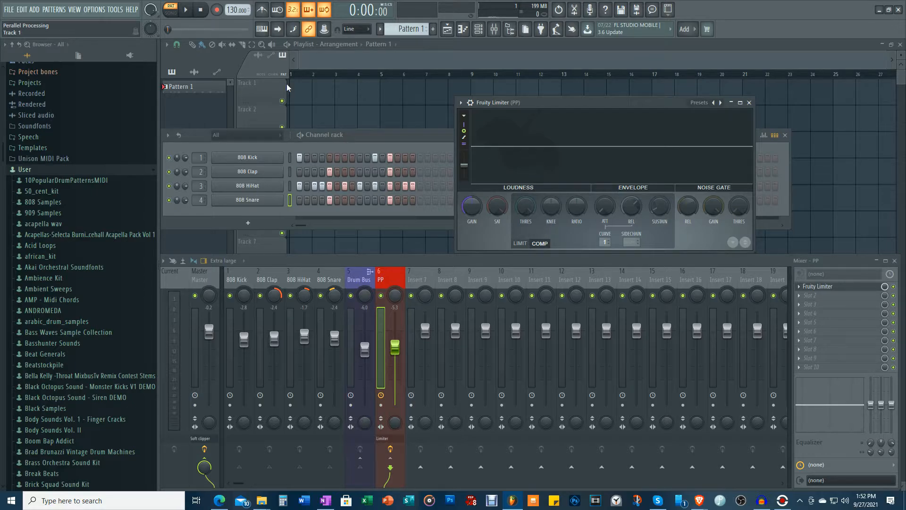
# Play the pattern and compress the PP signal heavily by lowering the limiter's threshold and raising its ratio and gain.
pyautogui.click(190, 10)
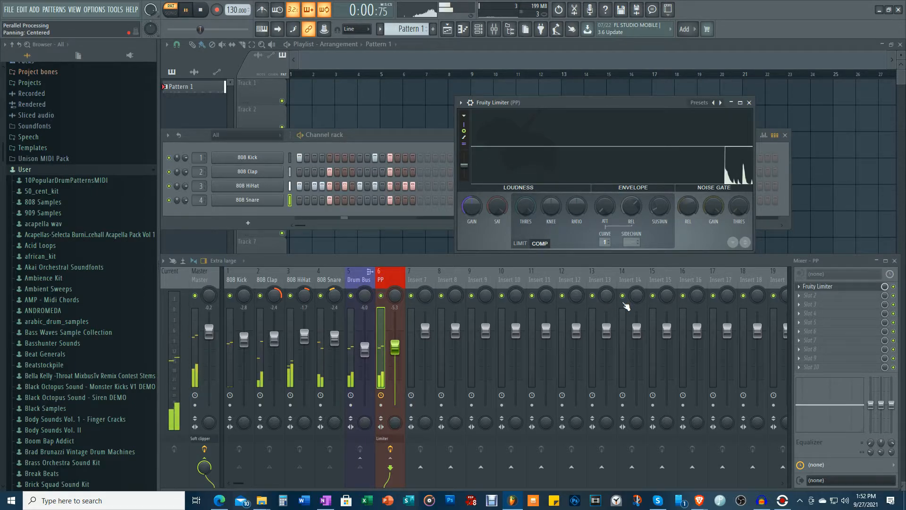
pyautogui.moveTo(526, 207); pyautogui.dragTo(526, 250)
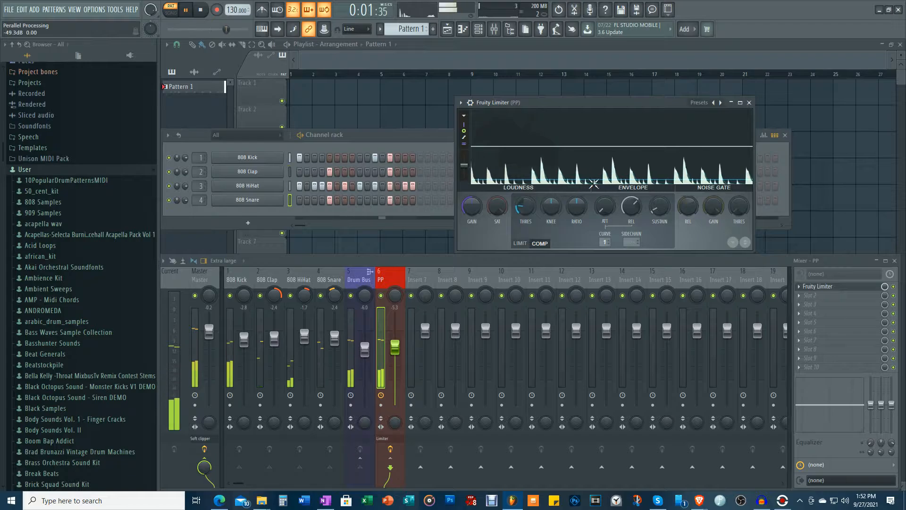
pyautogui.moveTo(525, 206); pyautogui.dragTo(577, 190)
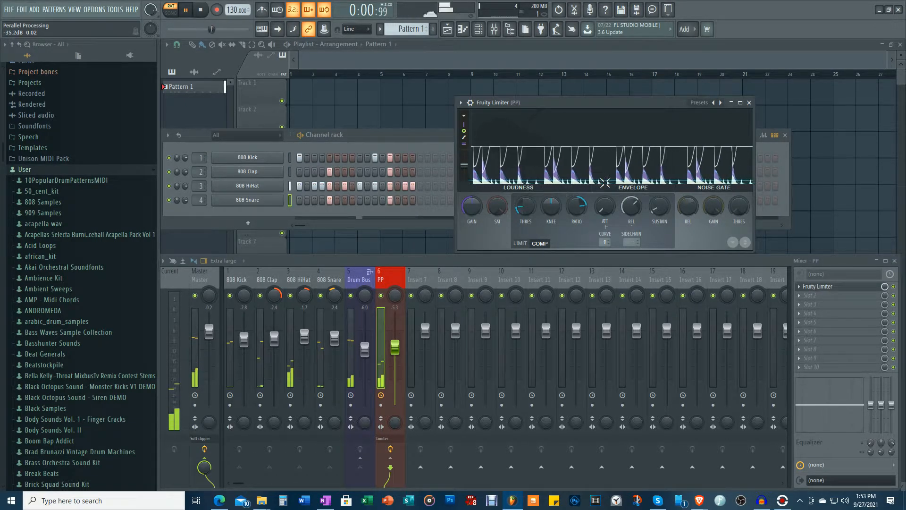
pyautogui.moveTo(472, 206); pyautogui.dragTo(471, 186)
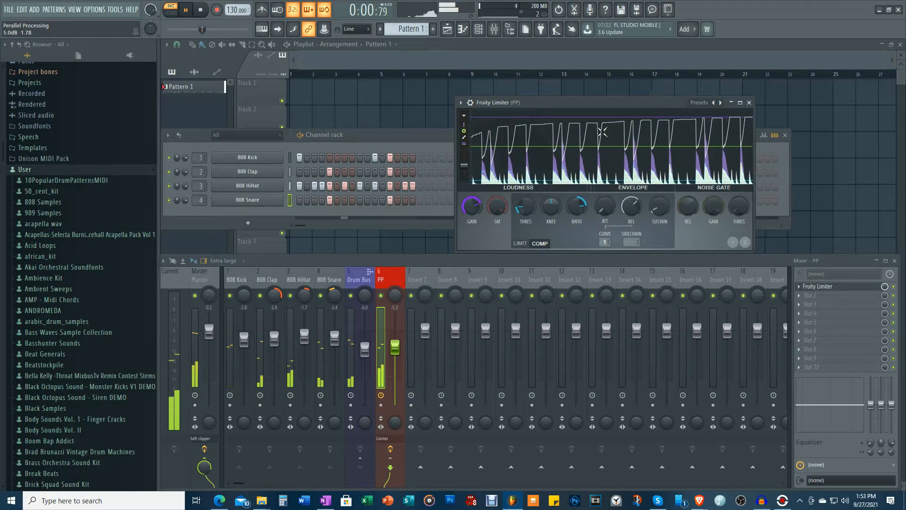
pyautogui.click(750, 102)
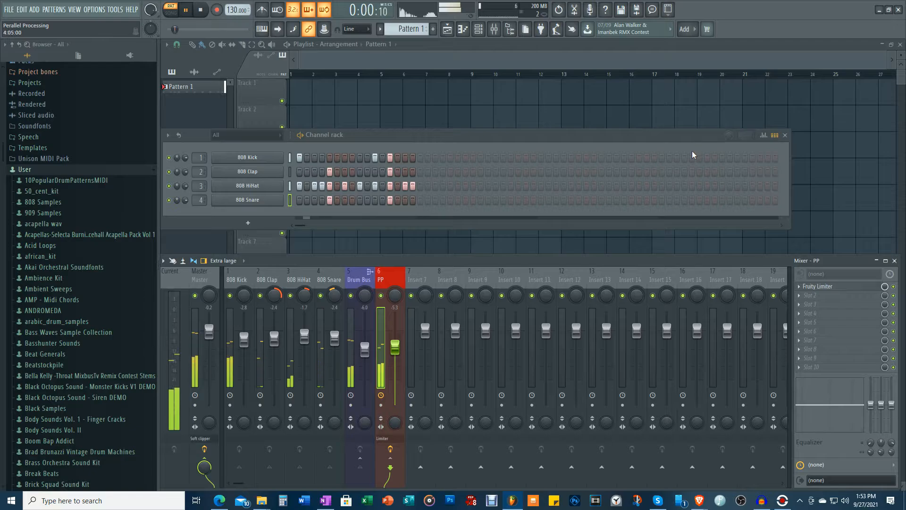
# Mute the Drum Bus and play the pattern to check whether PP still receives signal, restoring the Drum Bus at the end.
pyautogui.press('space')
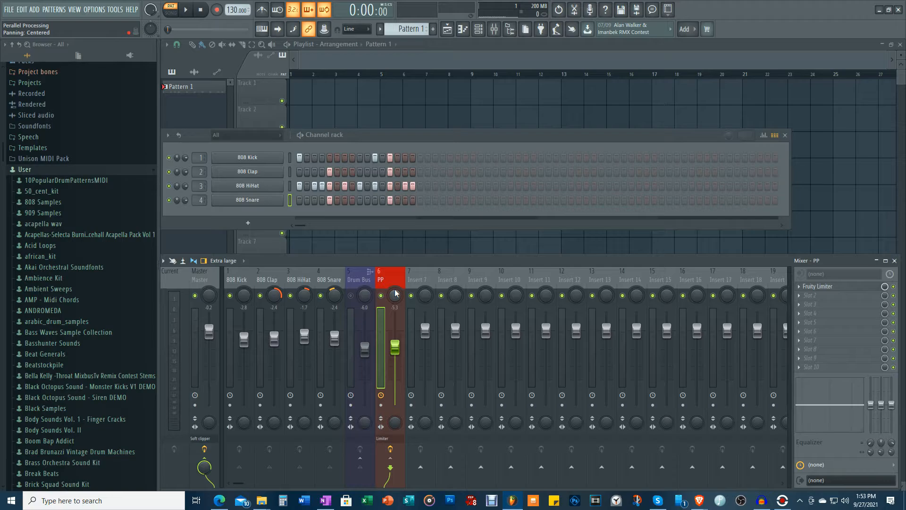
pyautogui.press('space')
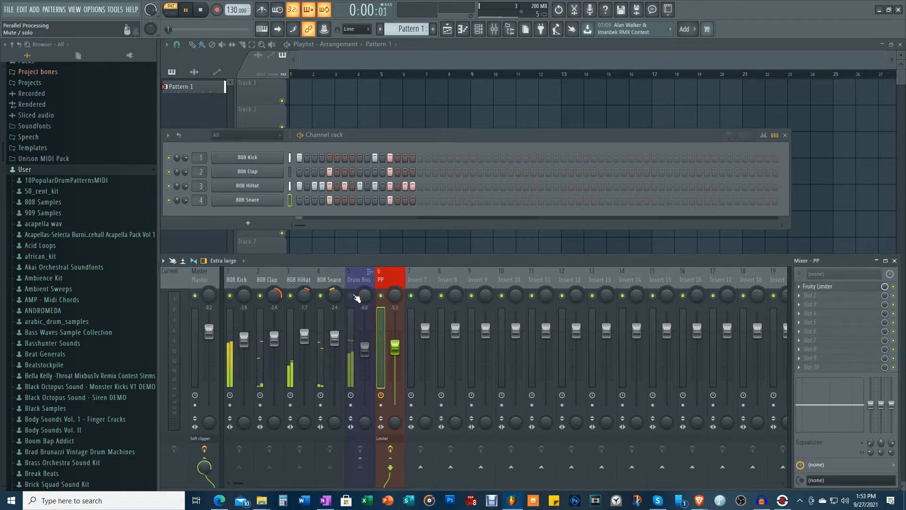
pyautogui.press('space')
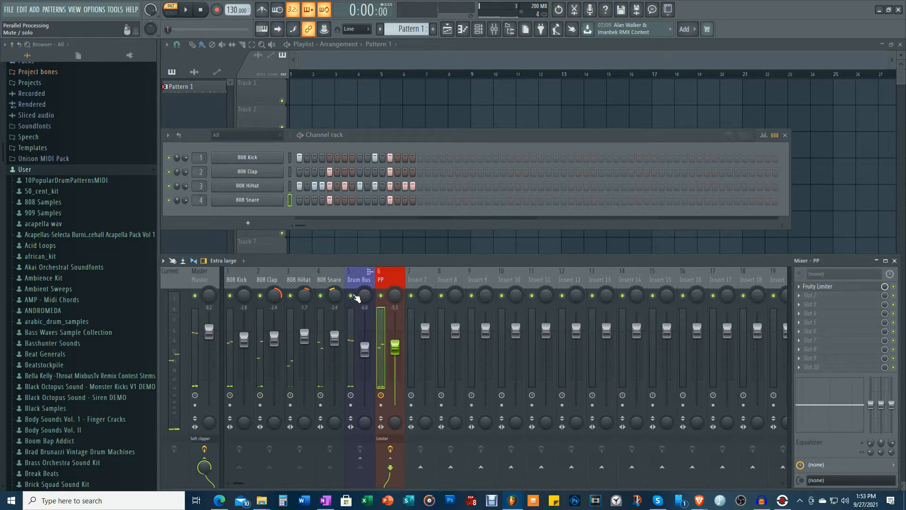
# Add Fruity Send in slot 10 of the Drum Bus and route it to the PP track.
pyautogui.click(360, 282)
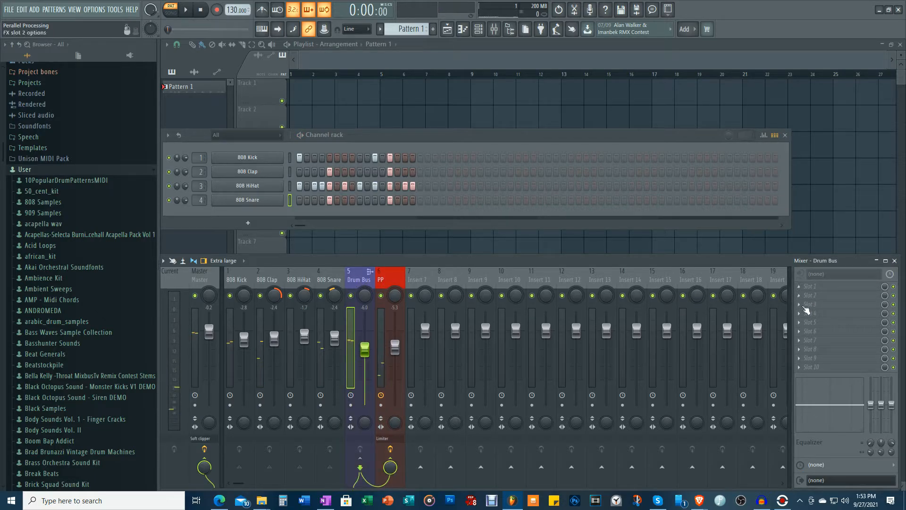
pyautogui.click(802, 368)
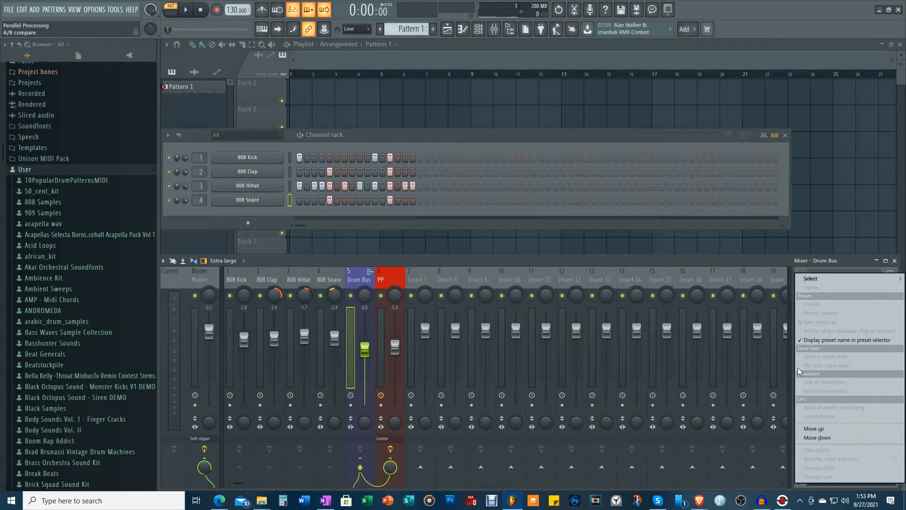
pyautogui.moveTo(812, 281)
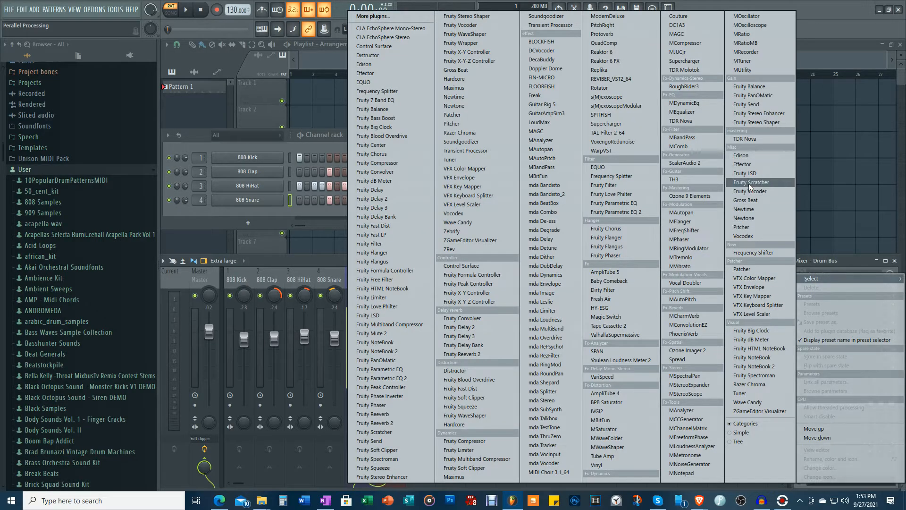
pyautogui.click(745, 104)
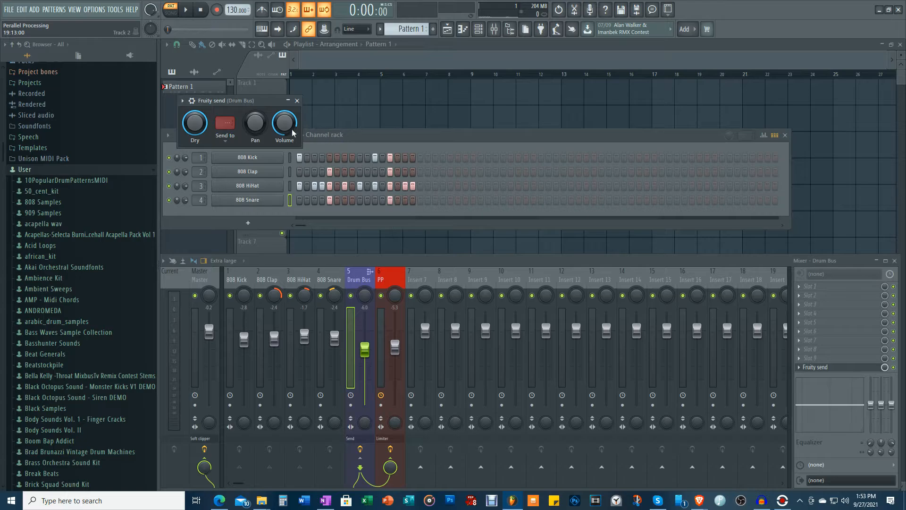
pyautogui.rightClick(222, 125)
pyautogui.click(237, 150)
pyautogui.click(297, 101)
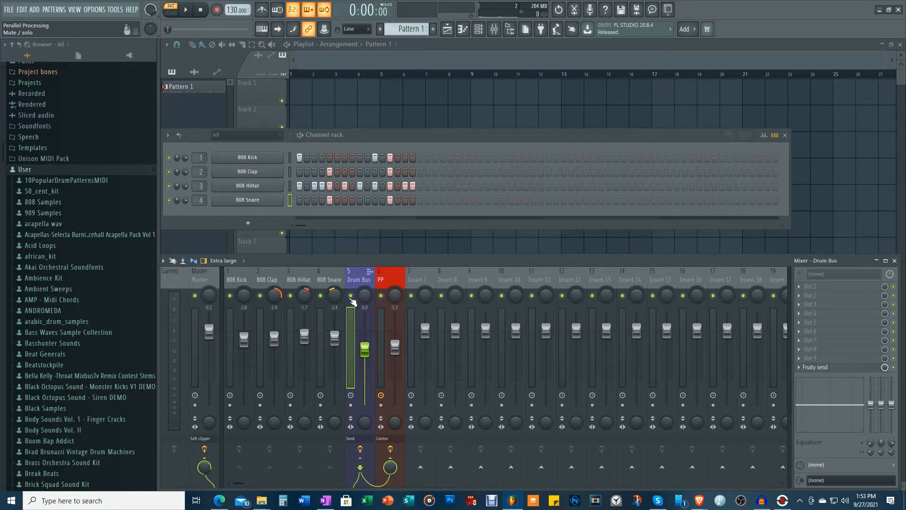
# Mute the Drum Bus, play the pattern through PP alone, and raise the PP volume to about -2.7 dB.
pyautogui.click(351, 296)
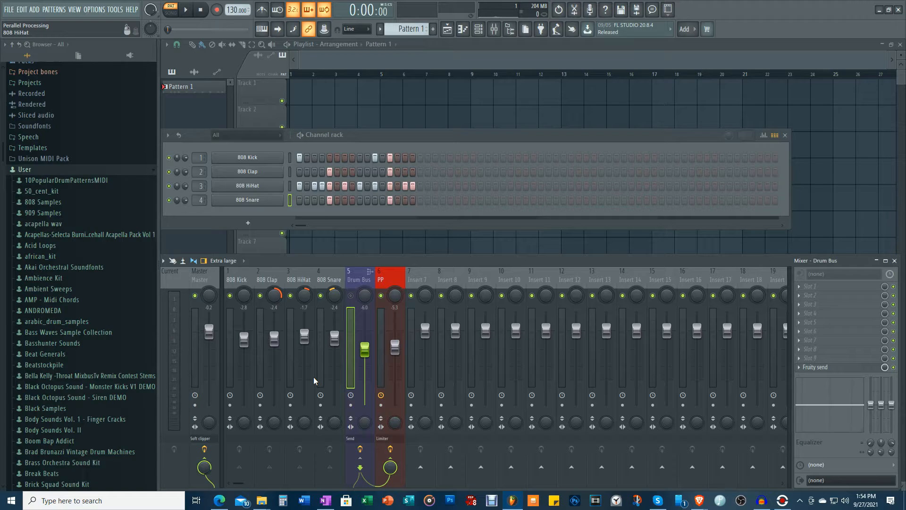
pyautogui.press('space')
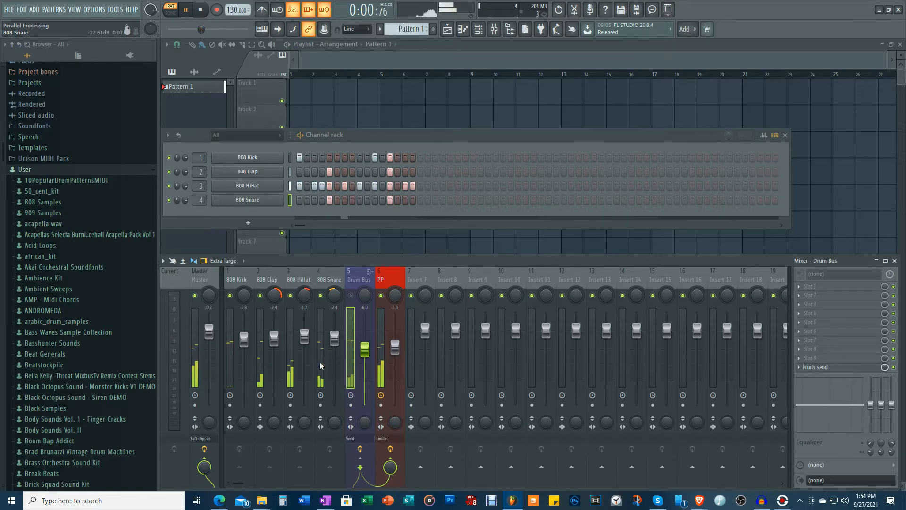
pyautogui.moveTo(398, 350); pyautogui.dragTo(398, 345)
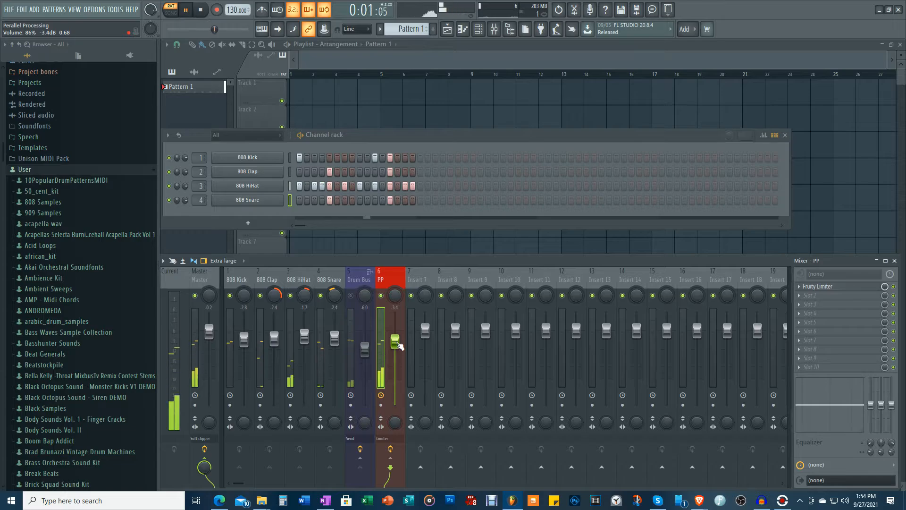
pyautogui.moveTo(398, 344); pyautogui.dragTo(398, 341)
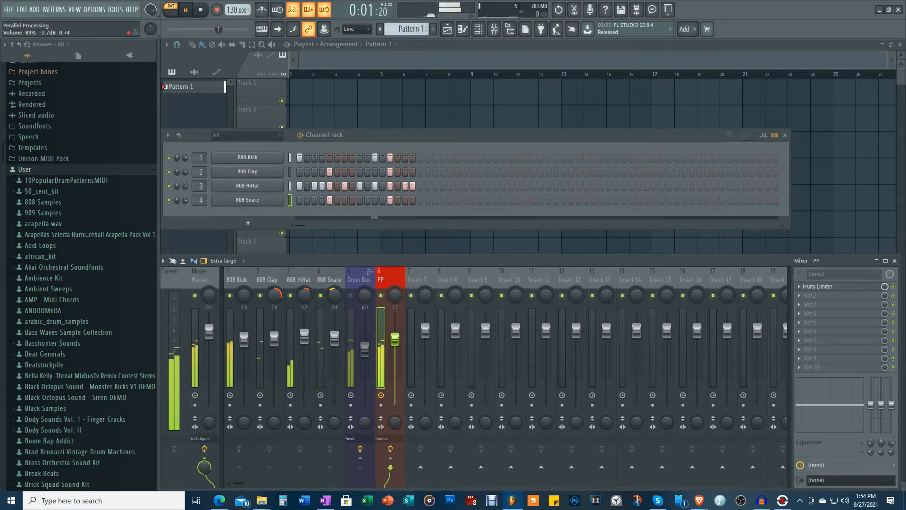
# Unmute the Drum Bus and blend in the PP track at about -5.5 dB during playback.
pyautogui.click(350, 296)
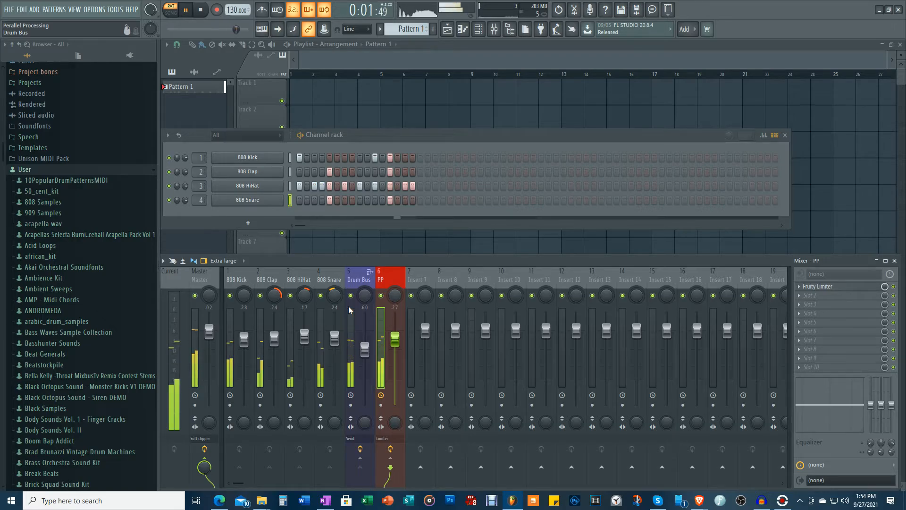
pyautogui.moveTo(395, 344); pyautogui.dragTo(396, 354)
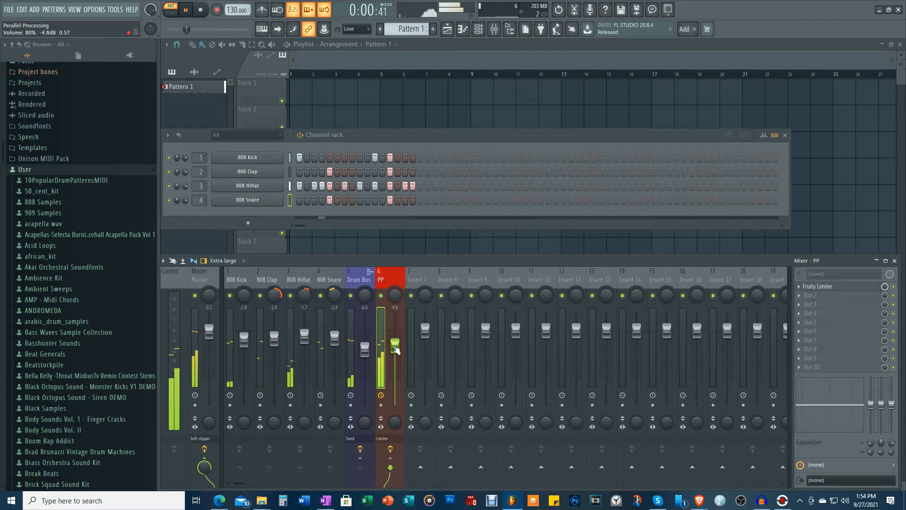
pyautogui.moveTo(365, 349); pyautogui.dragTo(395, 349)
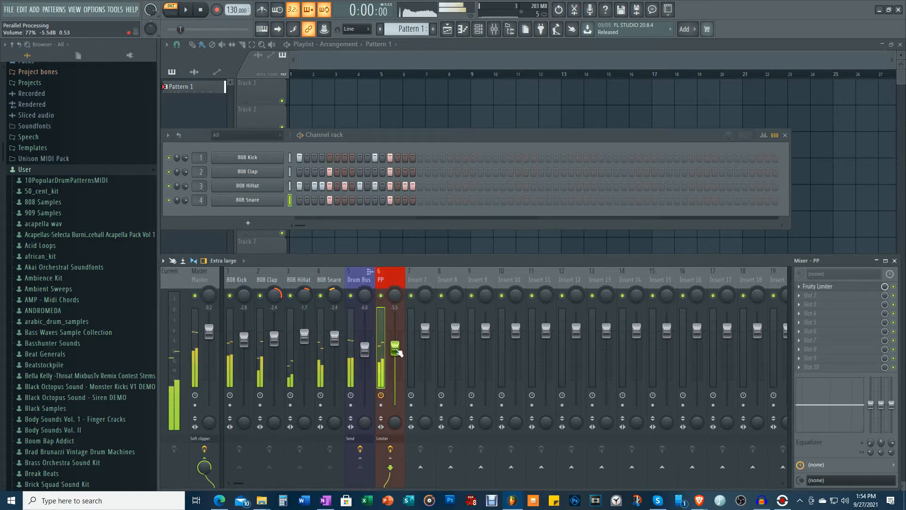
pyautogui.press('space')
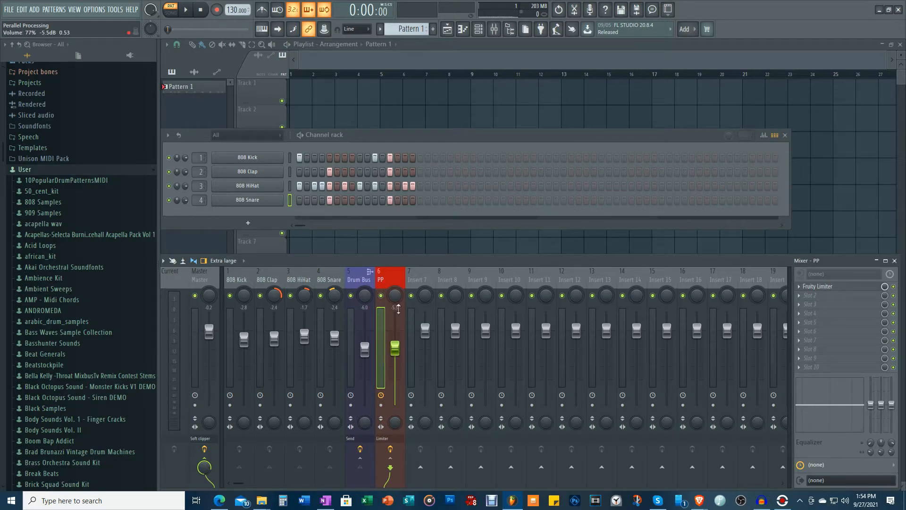
# Play the pattern with the Drum Bus muted and unmuted to compare the processed signal with the full blend.
pyautogui.click(351, 296)
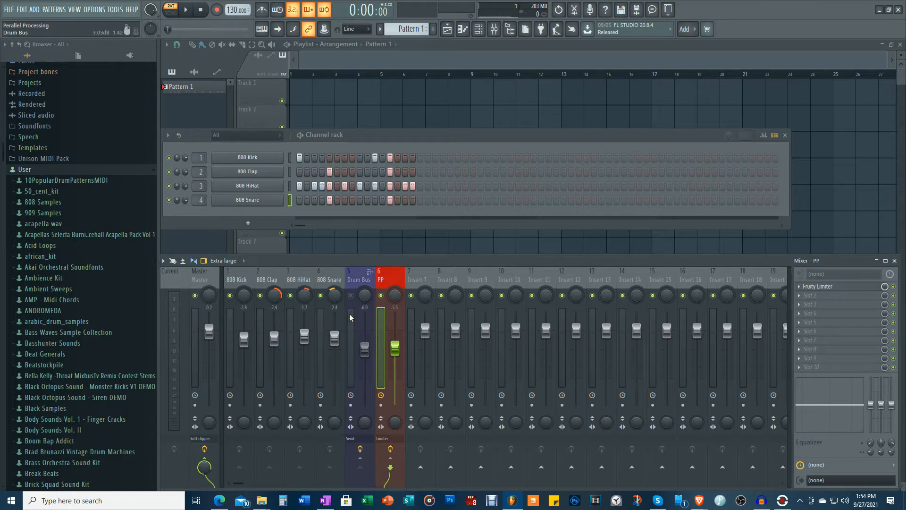
pyautogui.press('space')
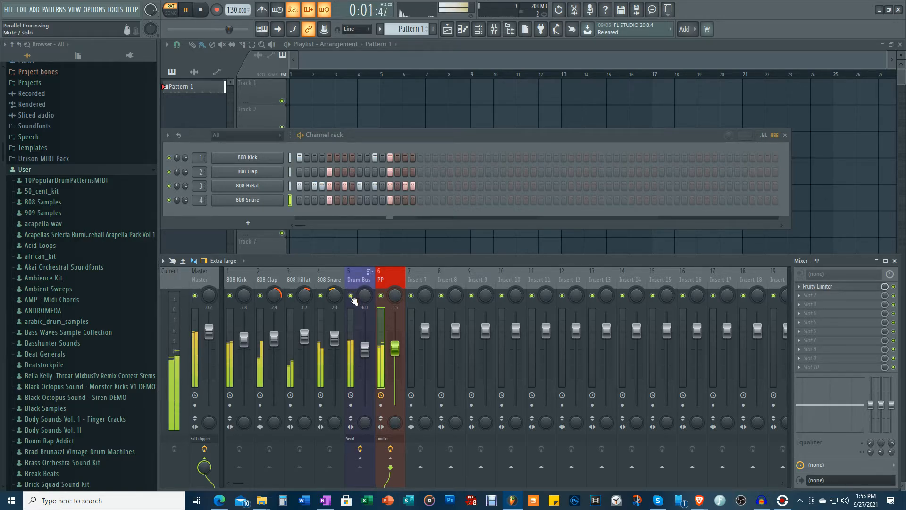
pyautogui.press('space')
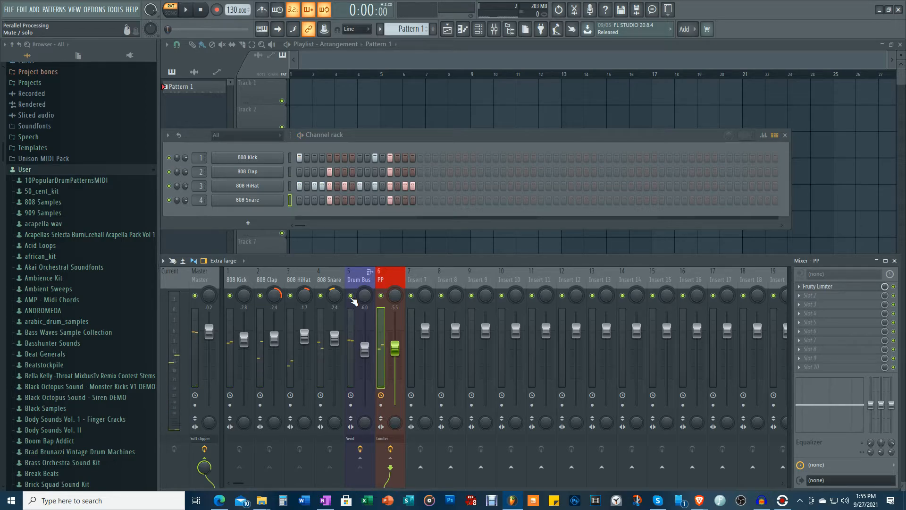
# Solo the PP track during playback, restore the Drum Bus and other tracks, and compare the mix with and without PP.
pyautogui.rightClick(381, 297)
pyautogui.press('space')
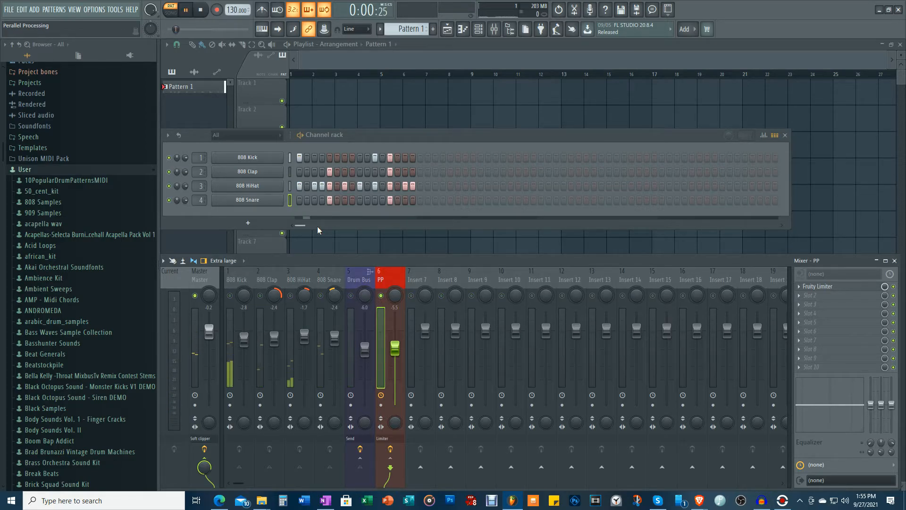
pyautogui.click(351, 295)
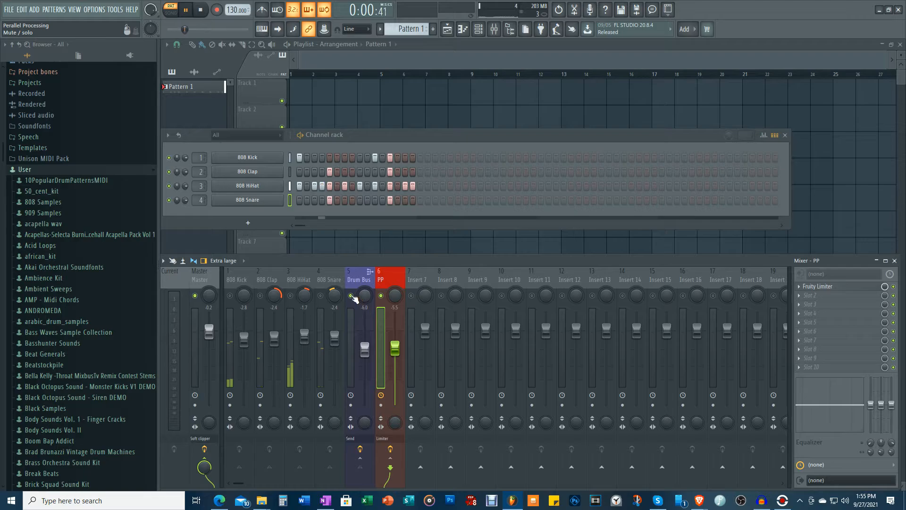
pyautogui.rightClick(381, 295)
pyautogui.click(381, 296)
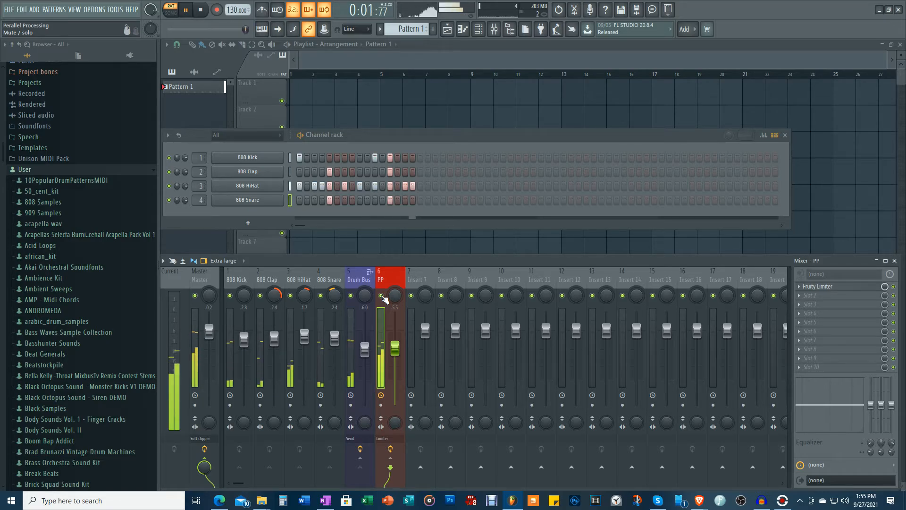
pyautogui.press('space')
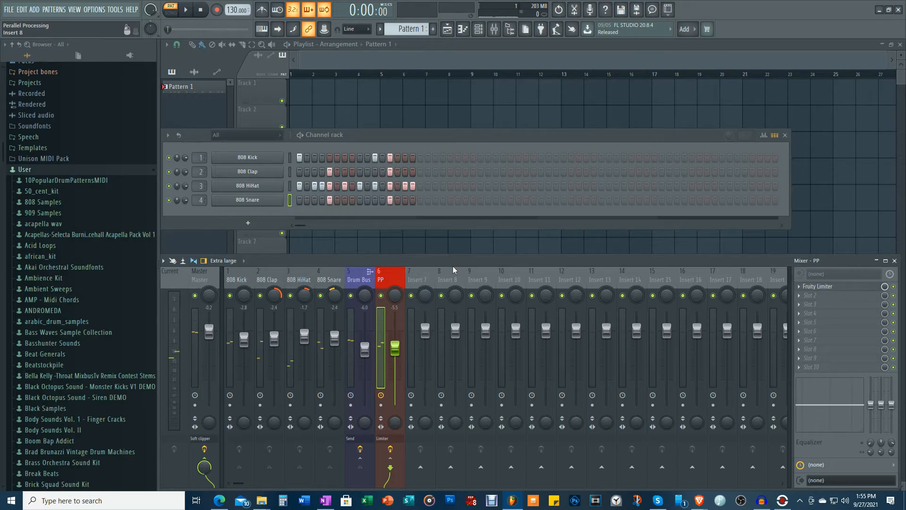
# Load the Protoverb reverb in the second effect slot of the PP track, browse its presets, and play the pattern.
pyautogui.click(799, 298)
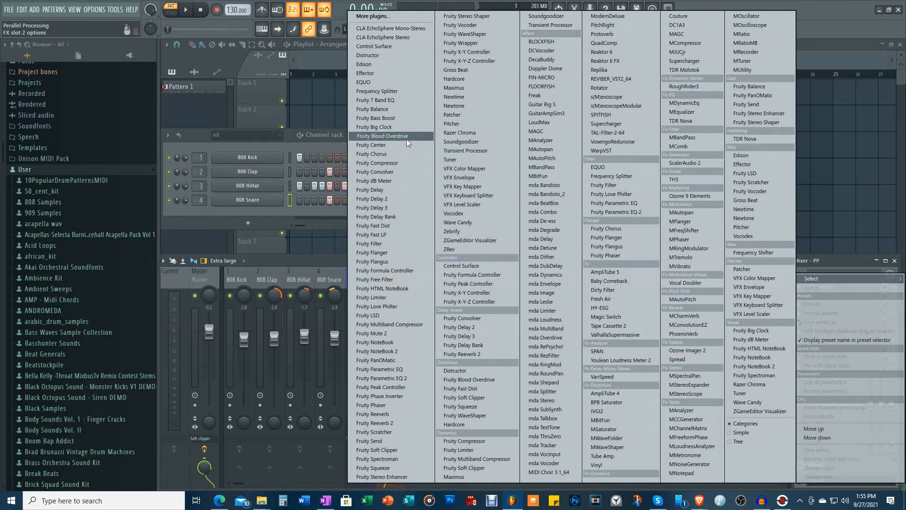
pyautogui.click(602, 35)
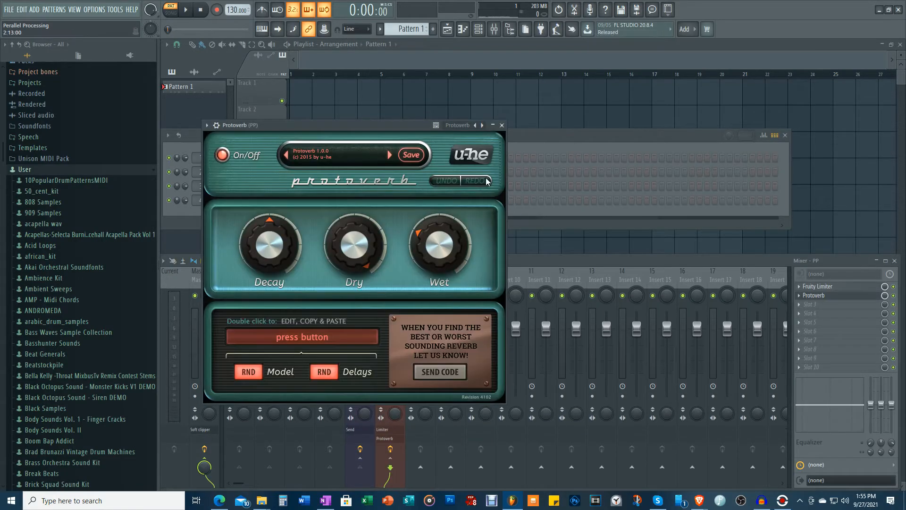
pyautogui.moveTo(381, 123); pyautogui.dragTo(632, 114)
pyautogui.click(590, 143)
pyautogui.click(614, 144)
pyautogui.click(753, 114)
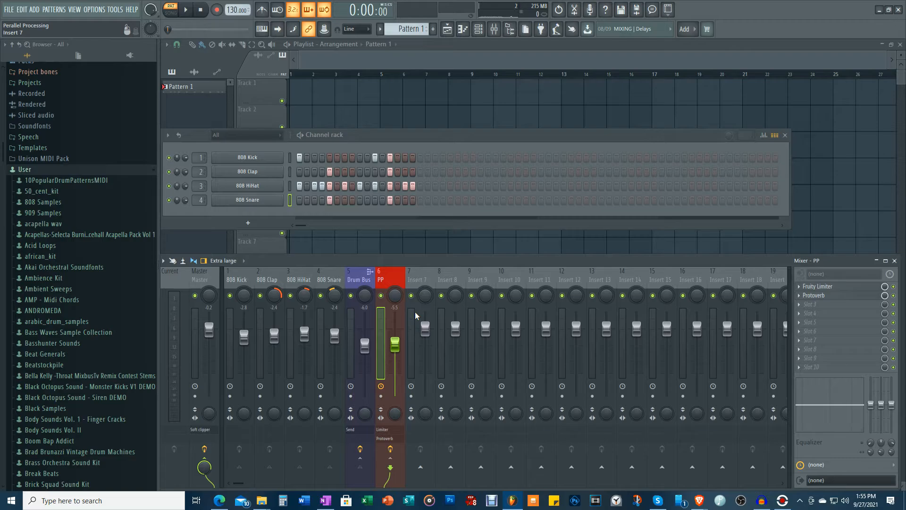
pyautogui.press('space')
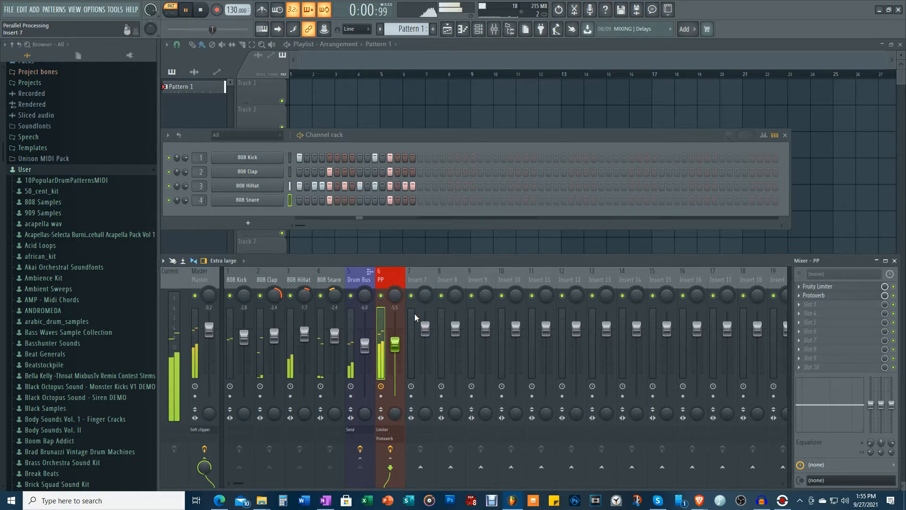
# Lower the PP track's volume to about -6.5 dB during playback and stop the pattern.
pyautogui.moveTo(395, 344); pyautogui.dragTo(395, 348)
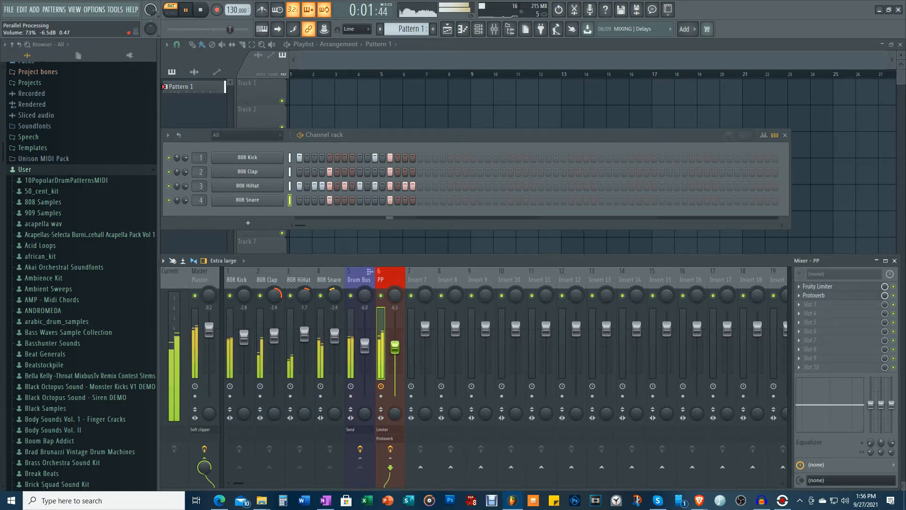
pyautogui.press('space')
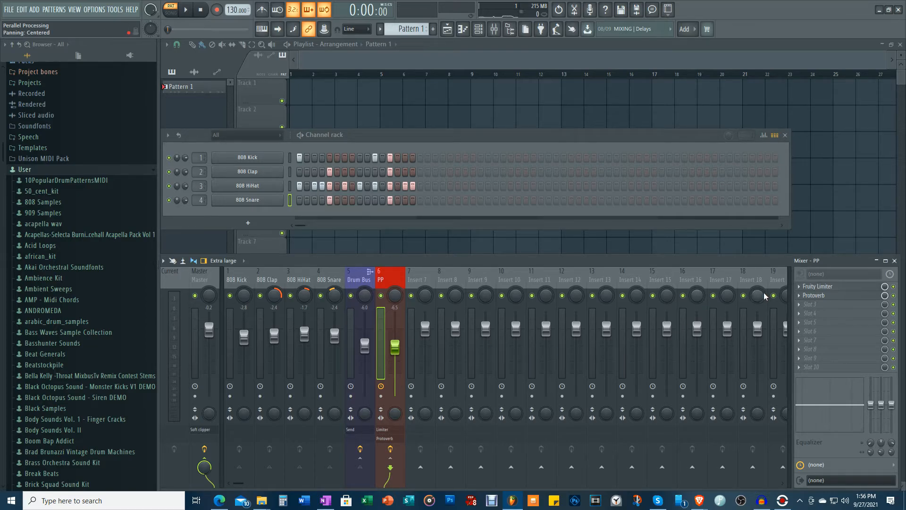
# Review the Fruity Limiter's compressor settings on the PP track, close it, and listen to the pattern with the full blend.
pyautogui.click(829, 286)
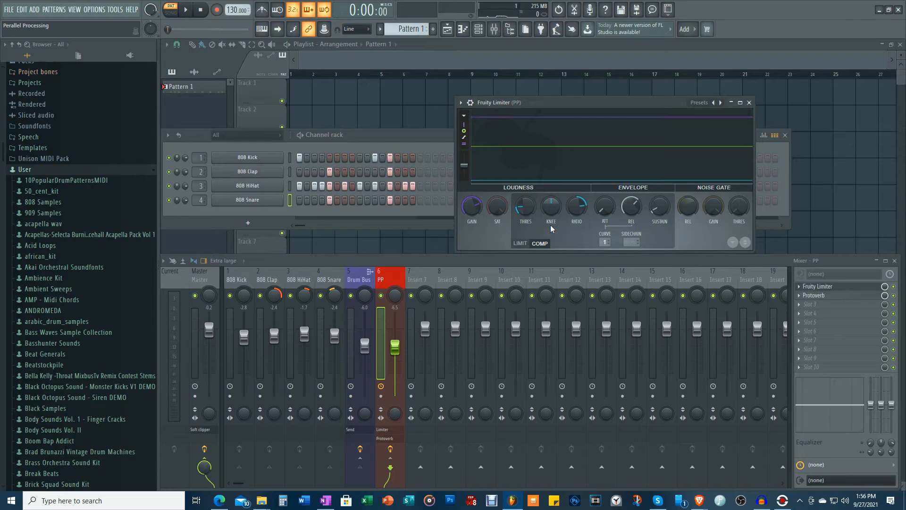
pyautogui.click(749, 103)
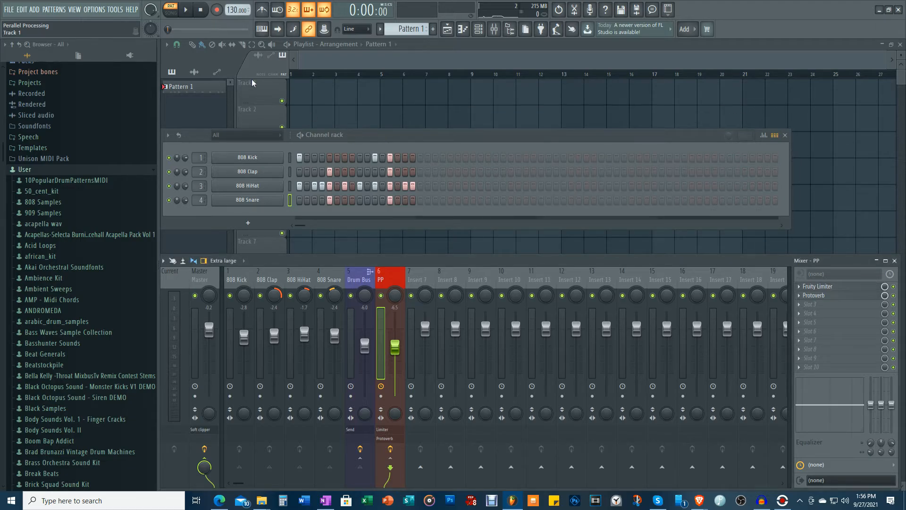
pyautogui.click(190, 9)
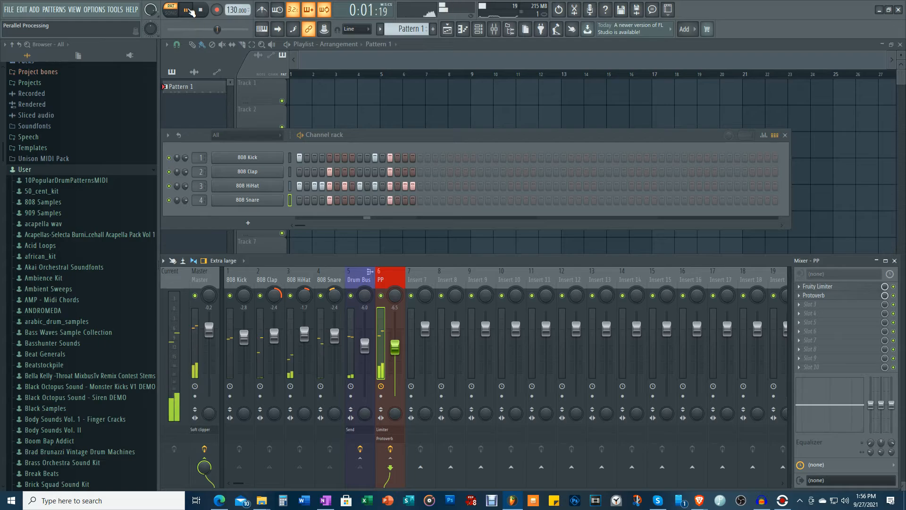
pyautogui.click(189, 9)
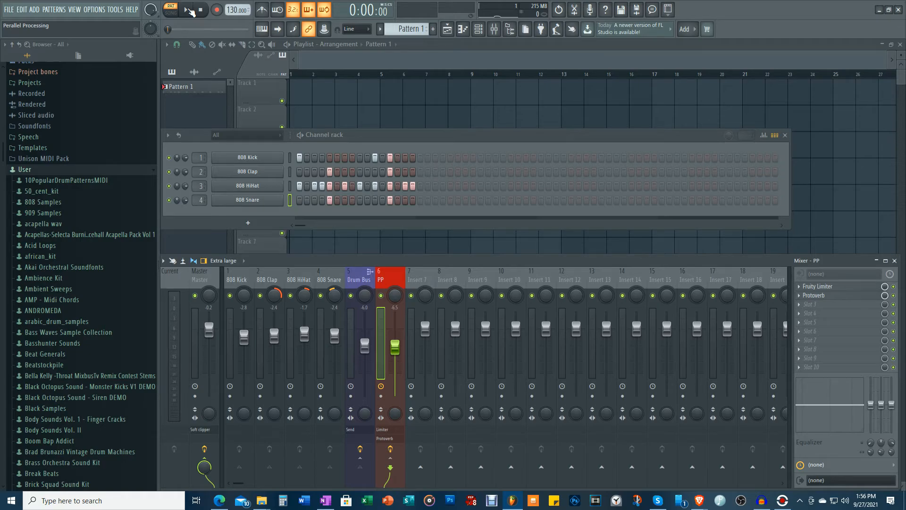
# Examine the Drum Bus track's effect slots and send routing, and return to the PP track's effect chain.
pyautogui.click(358, 281)
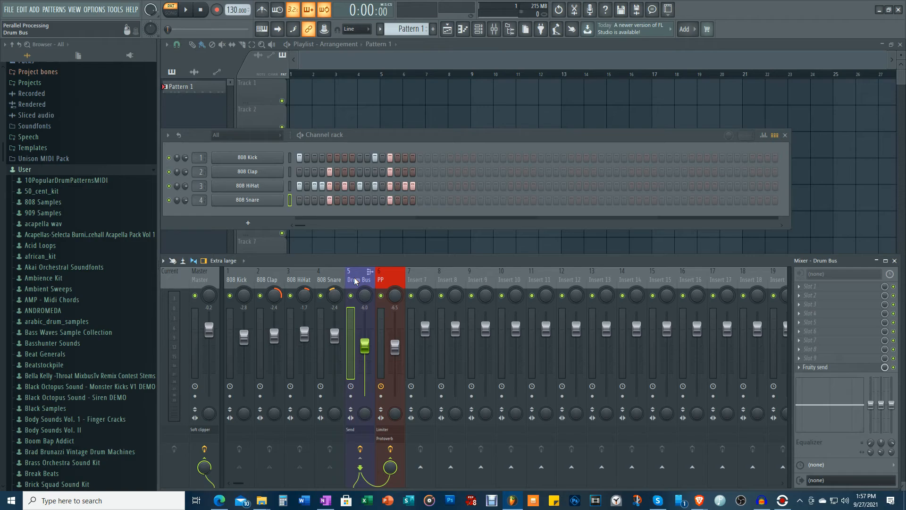
pyautogui.click(392, 280)
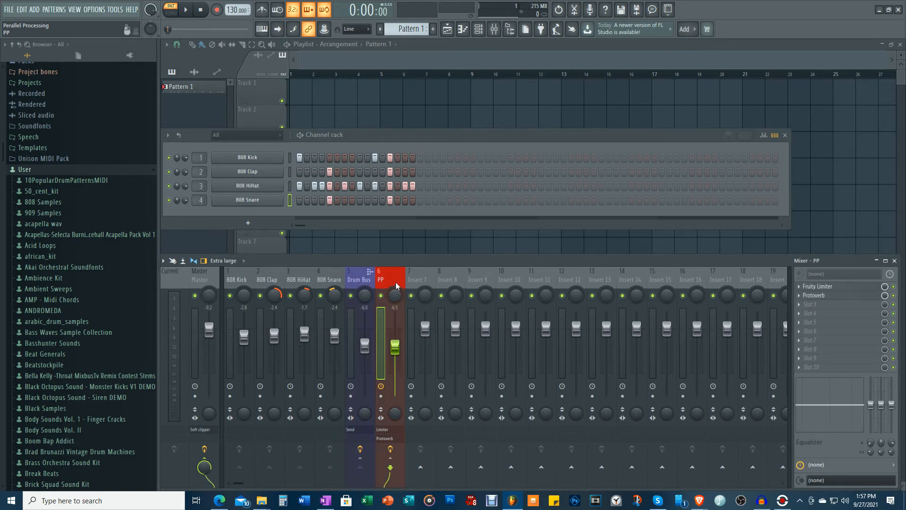